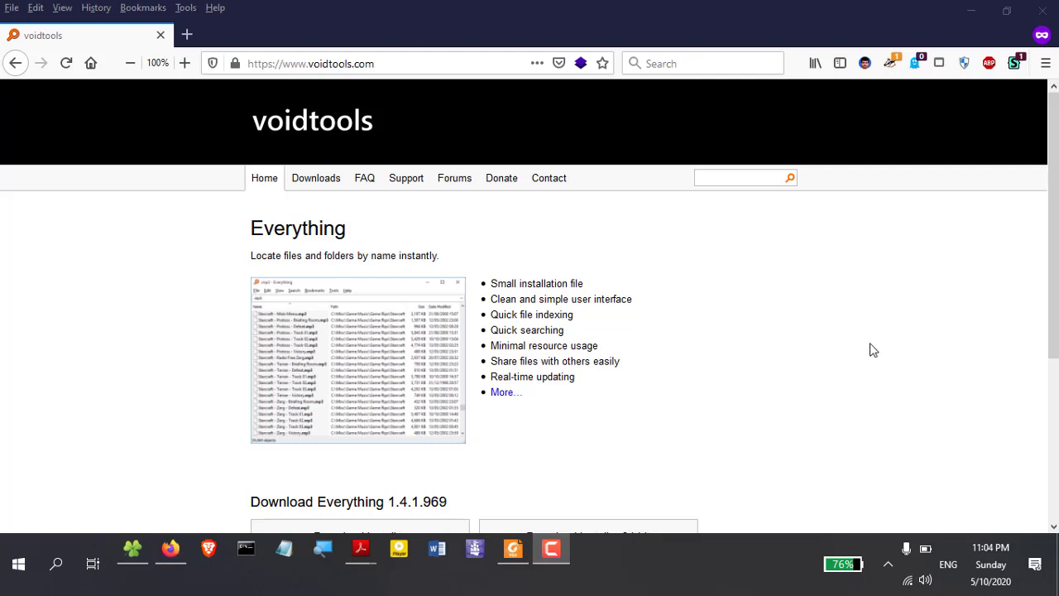
Look over the voidtools home page, including the Everything installer and portable download choices
{"action": "scroll", "coordinate": [873, 350], "scroll_direction": "down", "scroll_amount": 2}
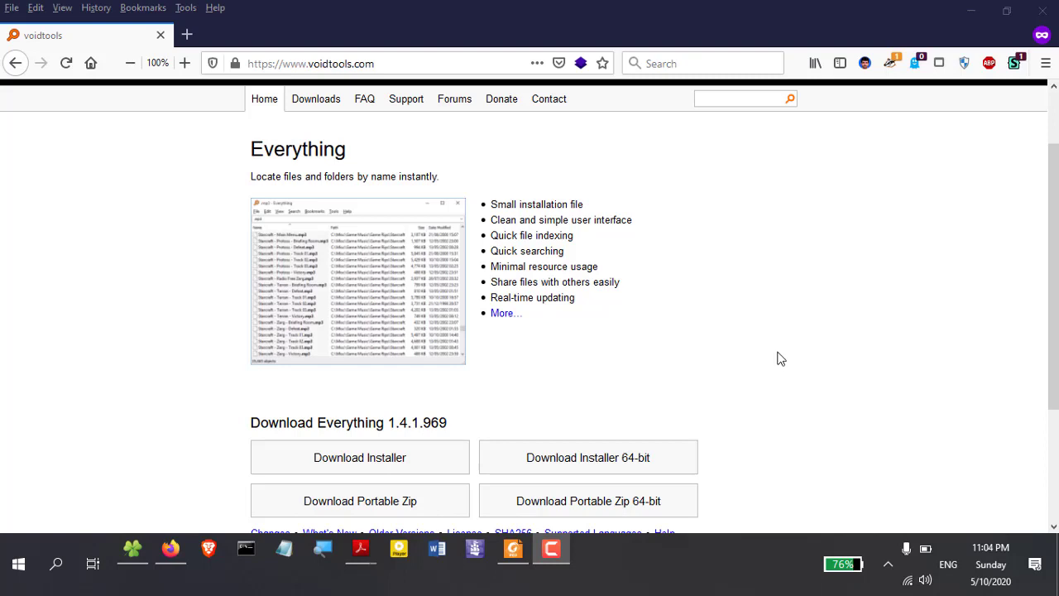
{"action": "scroll", "coordinate": [559, 314], "scroll_direction": "up", "scroll_amount": 2}
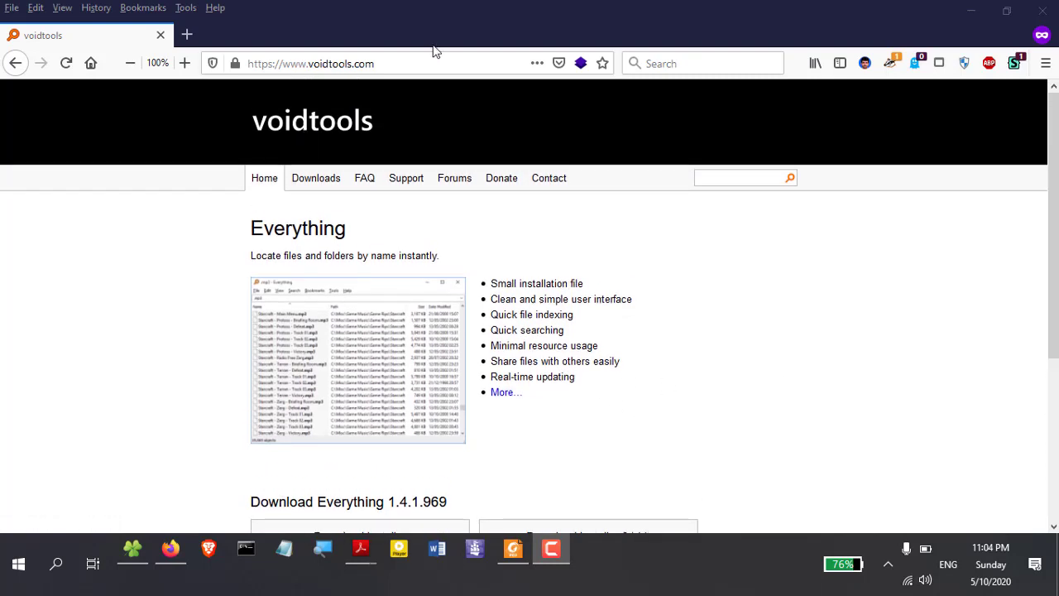
{"action": "scroll", "coordinate": [642, 253], "scroll_direction": "down", "scroll_amount": 4}
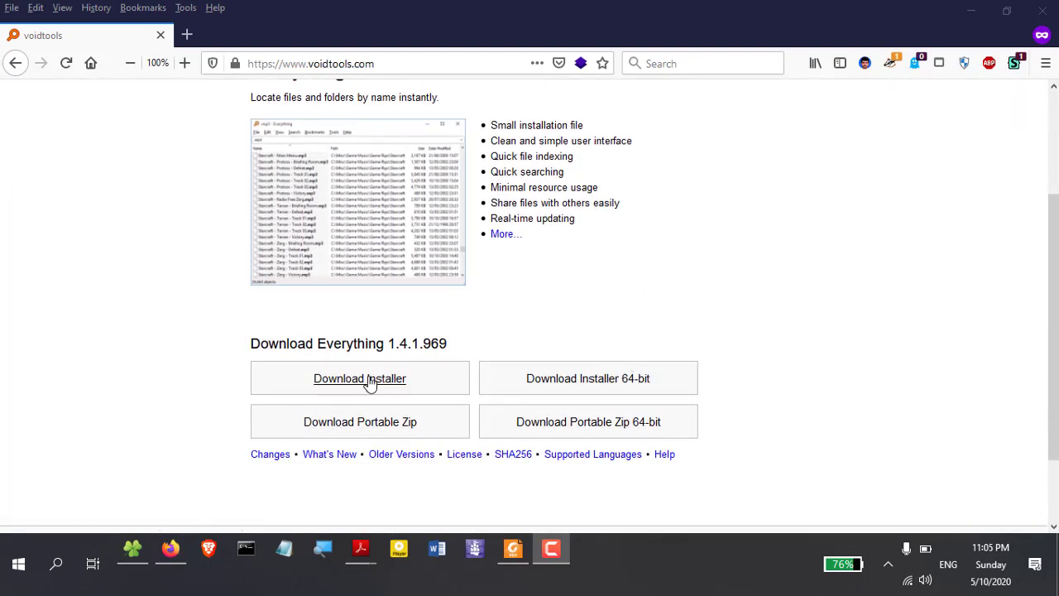
Launch the Everything search app from Windows search and minimize the browser window behind it
{"action": "left_click", "coordinate": [18, 563]}
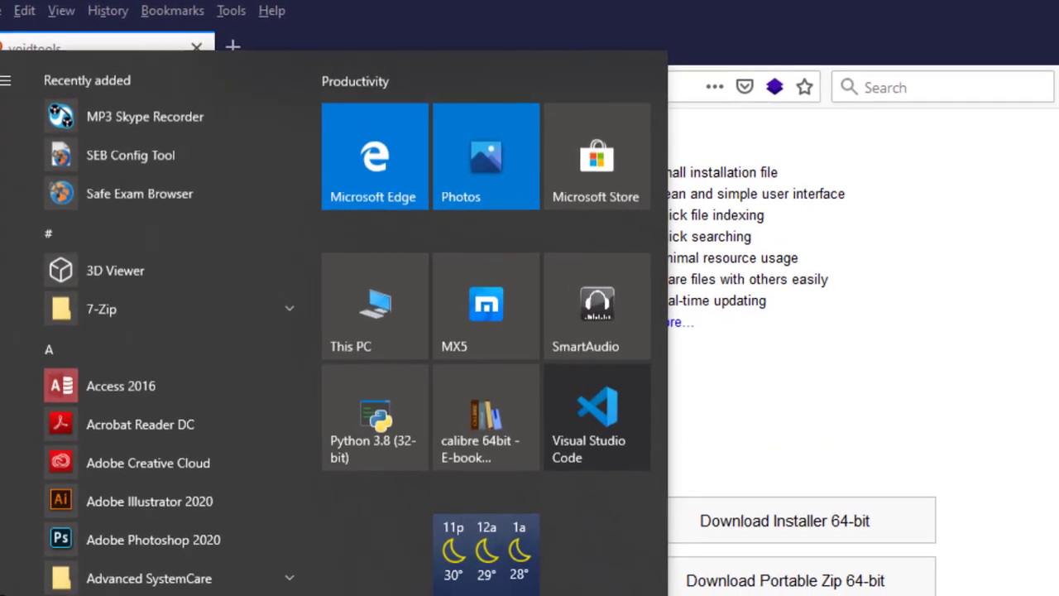
{"action": "type", "text": "EVE"}
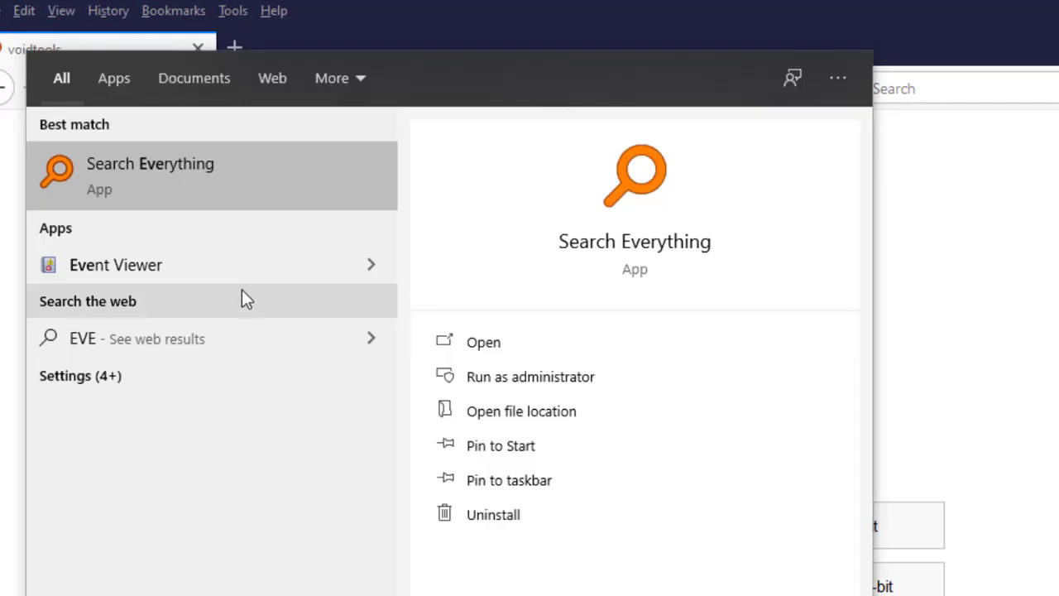
{"action": "left_click", "coordinate": [191, 191]}
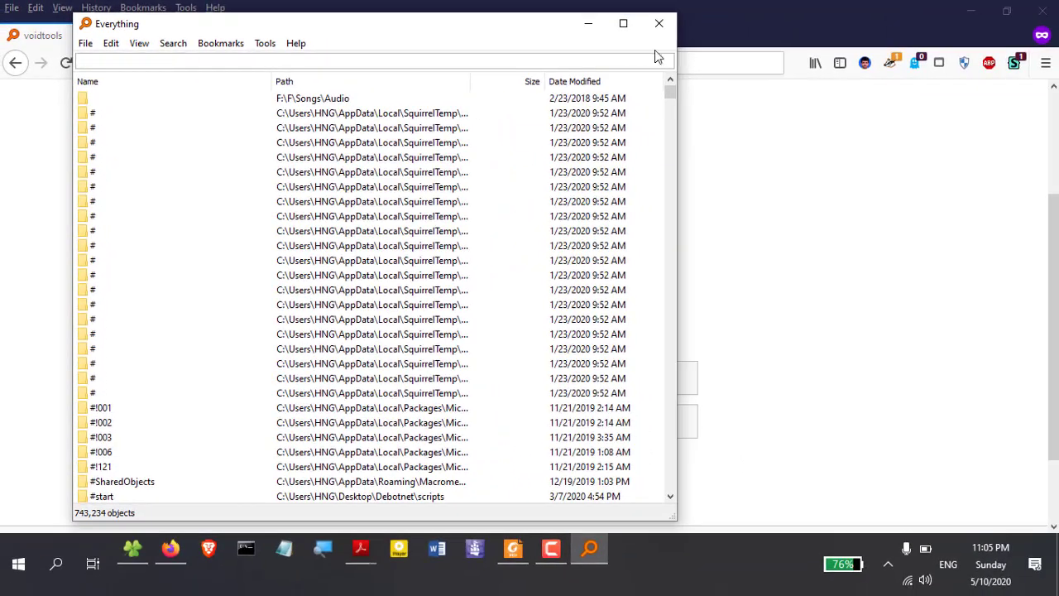
{"action": "left_click", "coordinate": [970, 11]}
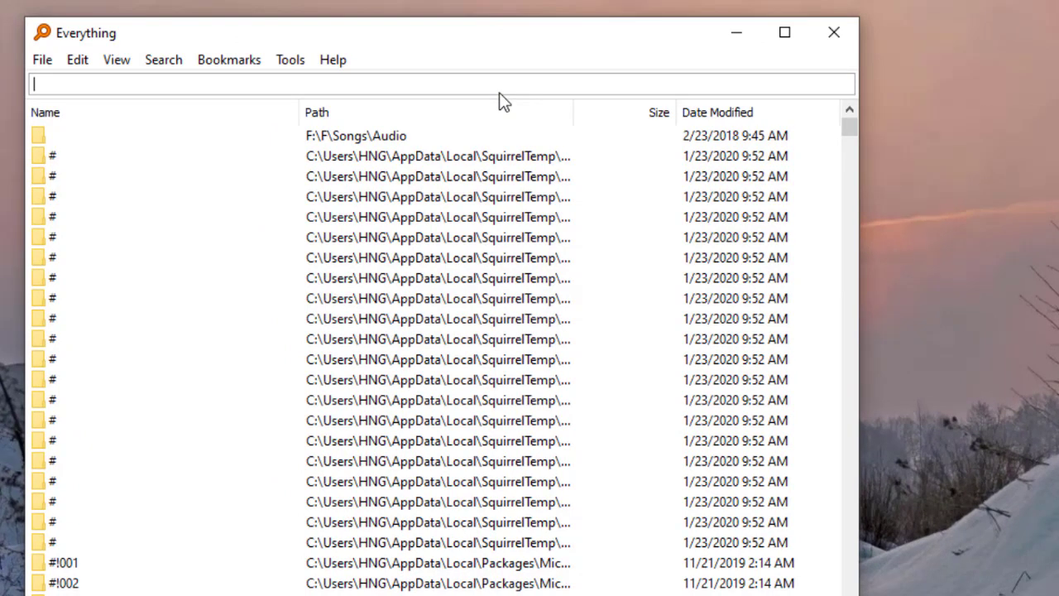
Search all drives for files and folders named "NUSRAT" and look through the matches
{"action": "type", "text": "NUSRA"}
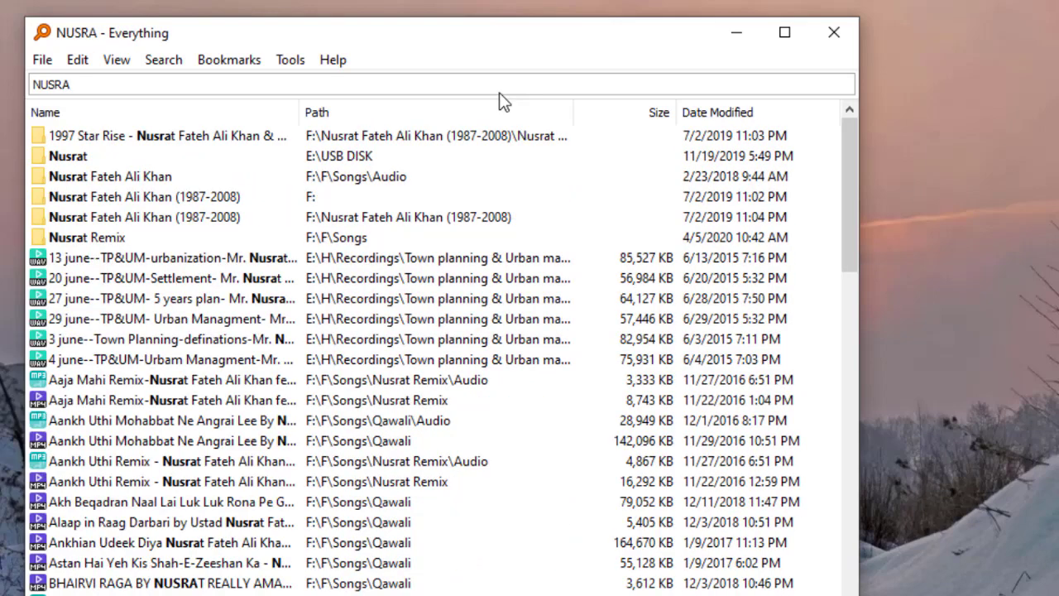
{"action": "type", "text": "T"}
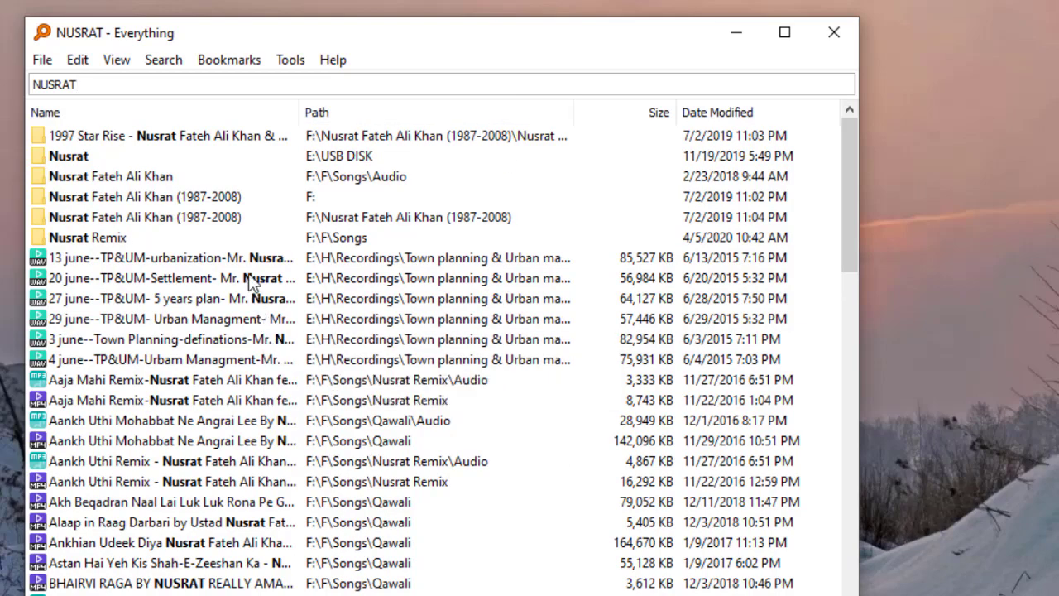
{"action": "scroll", "coordinate": [273, 248], "scroll_direction": "down", "scroll_amount": 6}
{"action": "scroll", "coordinate": [272, 252], "scroll_direction": "down", "scroll_amount": 20}
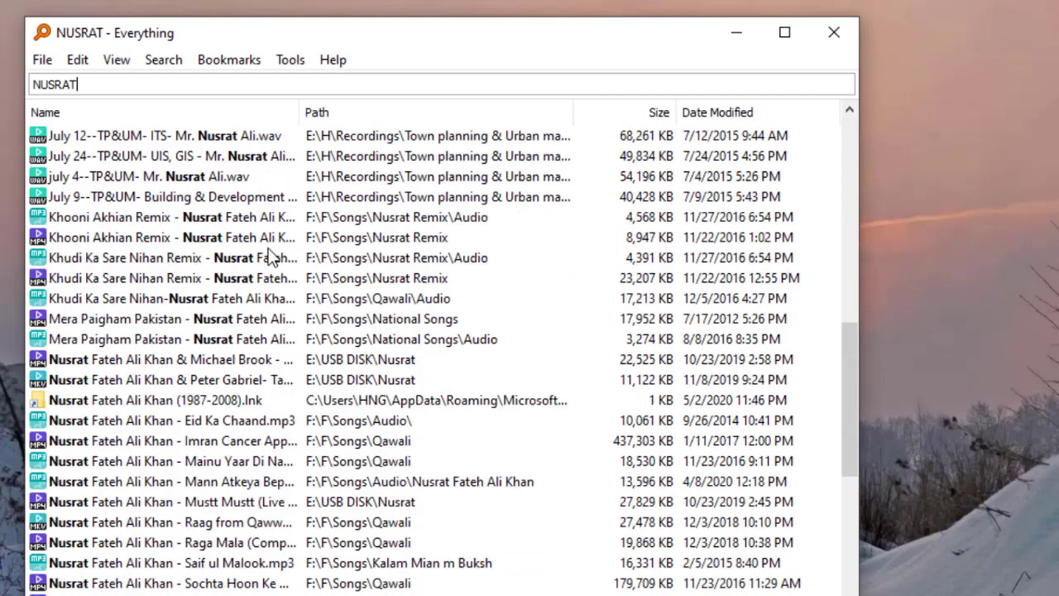
{"action": "scroll", "coordinate": [266, 257], "scroll_direction": "up", "scroll_amount": 20}
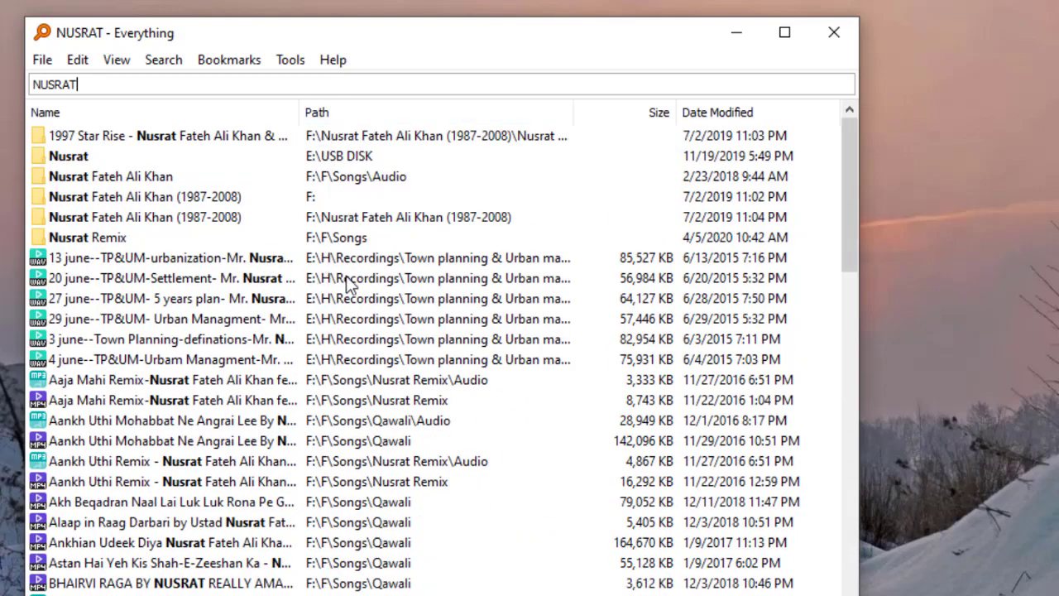
{"action": "scroll", "coordinate": [356, 448], "scroll_direction": "down", "scroll_amount": 3}
{"action": "scroll", "coordinate": [358, 448], "scroll_direction": "down", "scroll_amount": 3}
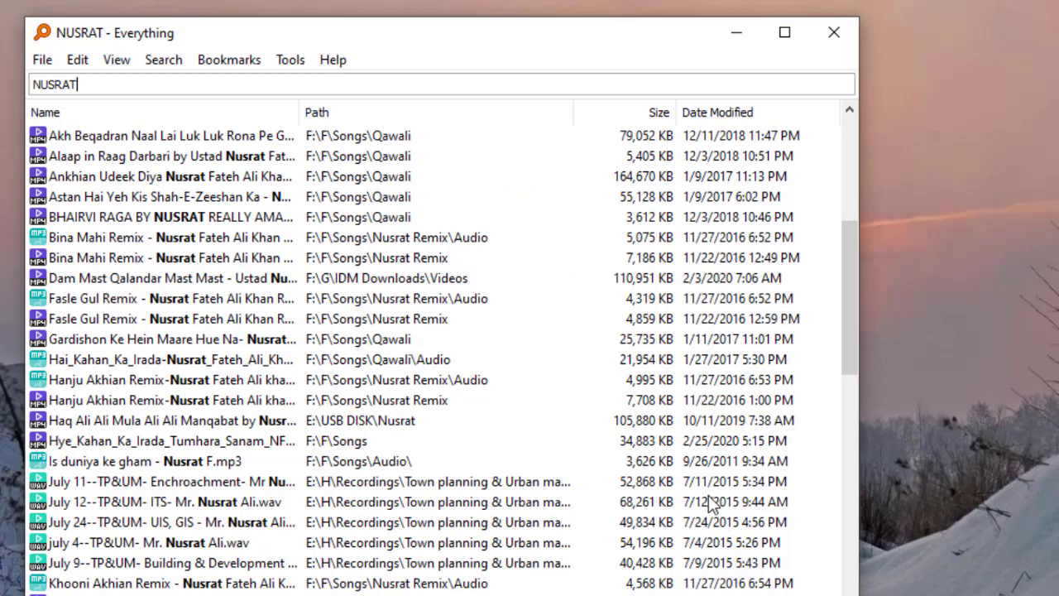
{"action": "scroll", "coordinate": [710, 505], "scroll_direction": "up", "scroll_amount": 6}
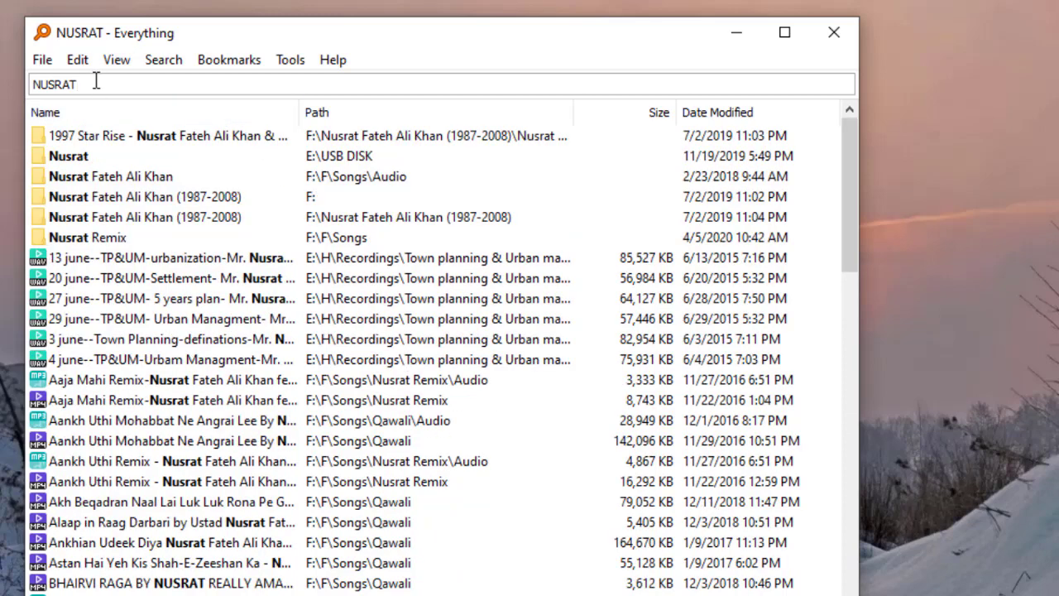
Replace the search with "URDU PDF" and look through the matching documents
{"action": "left_click_drag", "start_coordinate": [94, 83], "coordinate": [8, 81]}
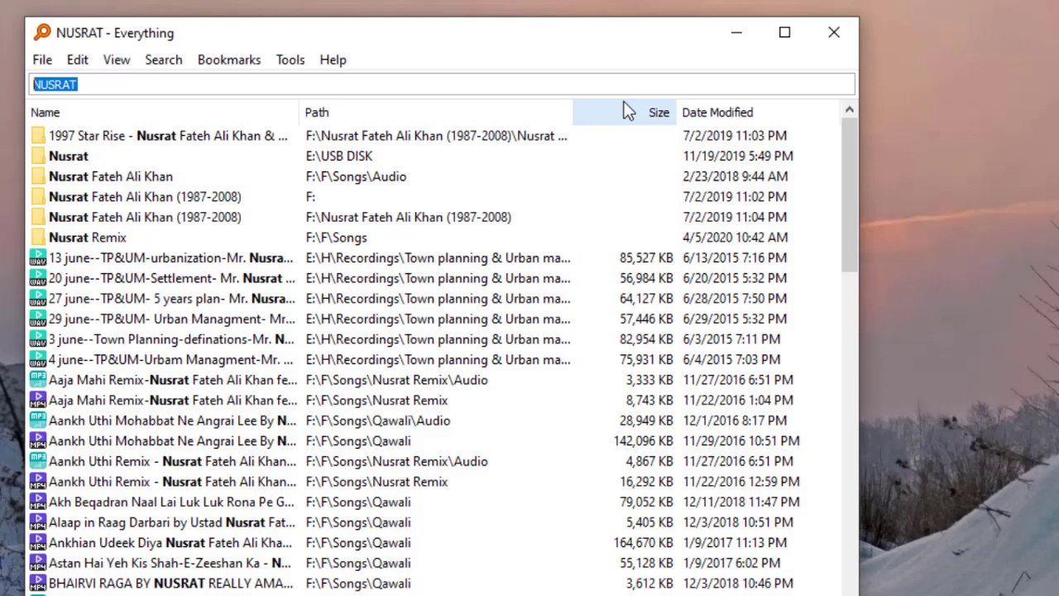
{"action": "type", "text": "URDU"}
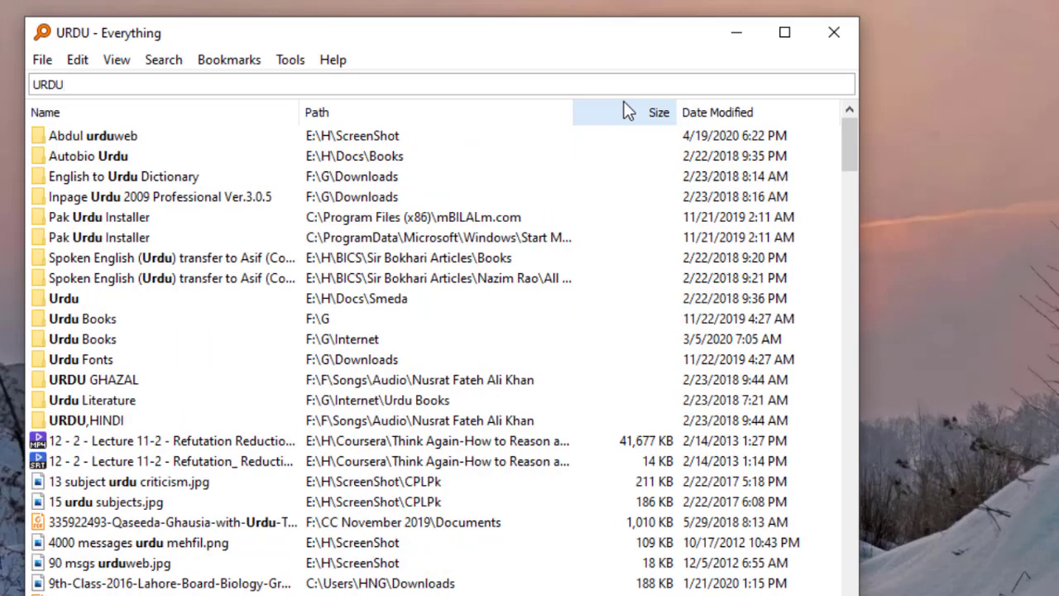
{"action": "type", "text": " PDF"}
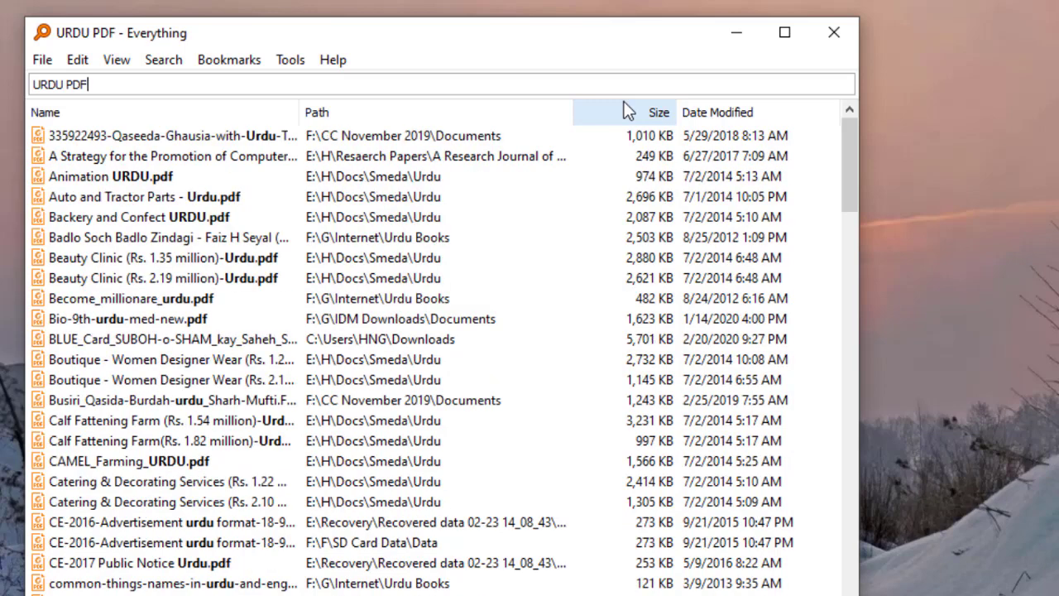
{"action": "scroll", "coordinate": [296, 359], "scroll_direction": "down", "scroll_amount": 7}
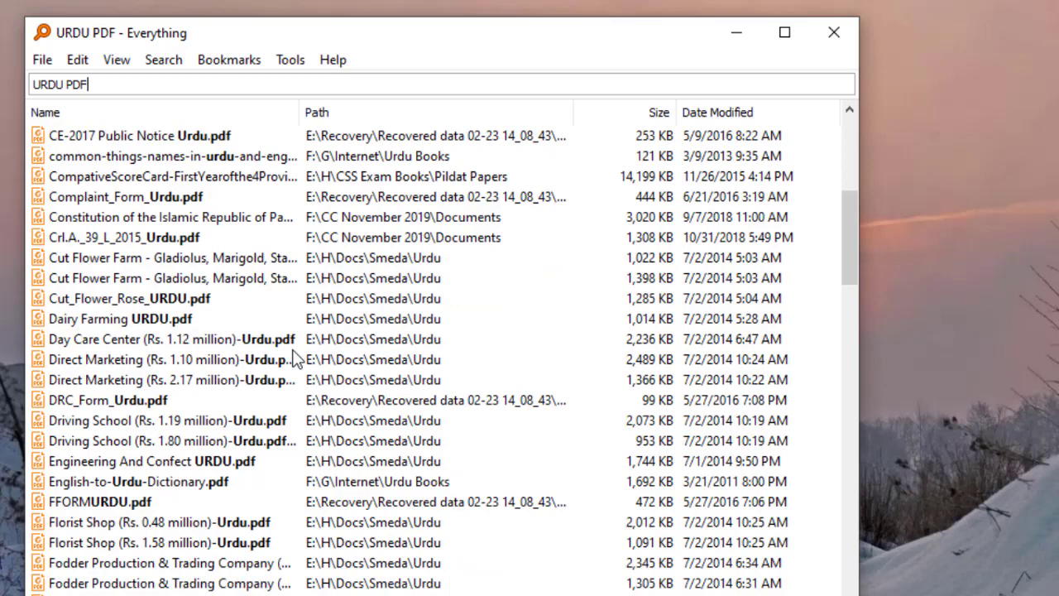
{"action": "scroll", "coordinate": [193, 320], "scroll_direction": "down", "scroll_amount": 8}
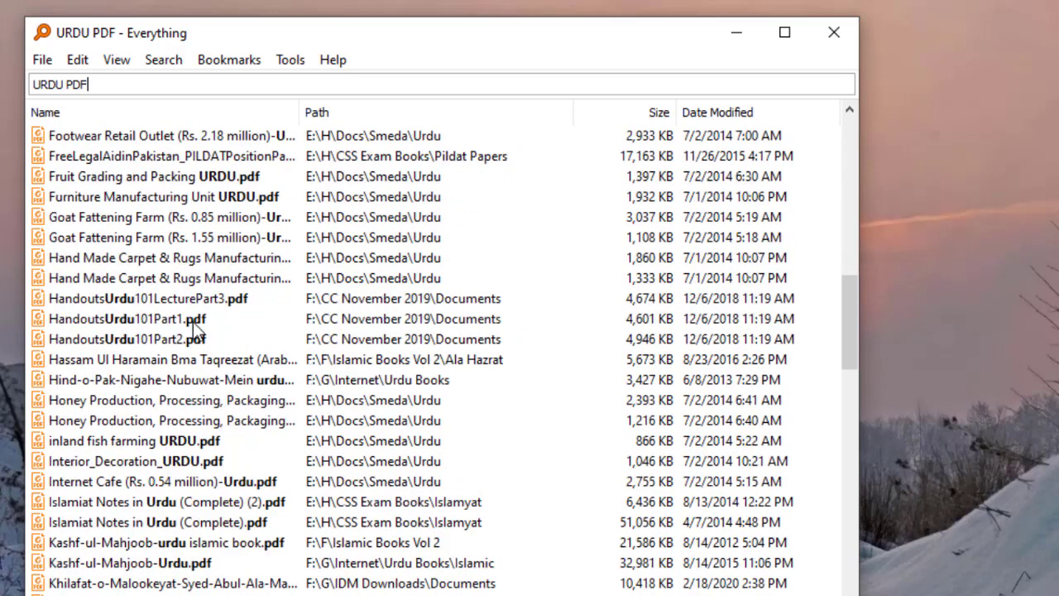
{"action": "scroll", "coordinate": [193, 324], "scroll_direction": "down", "scroll_amount": 20}
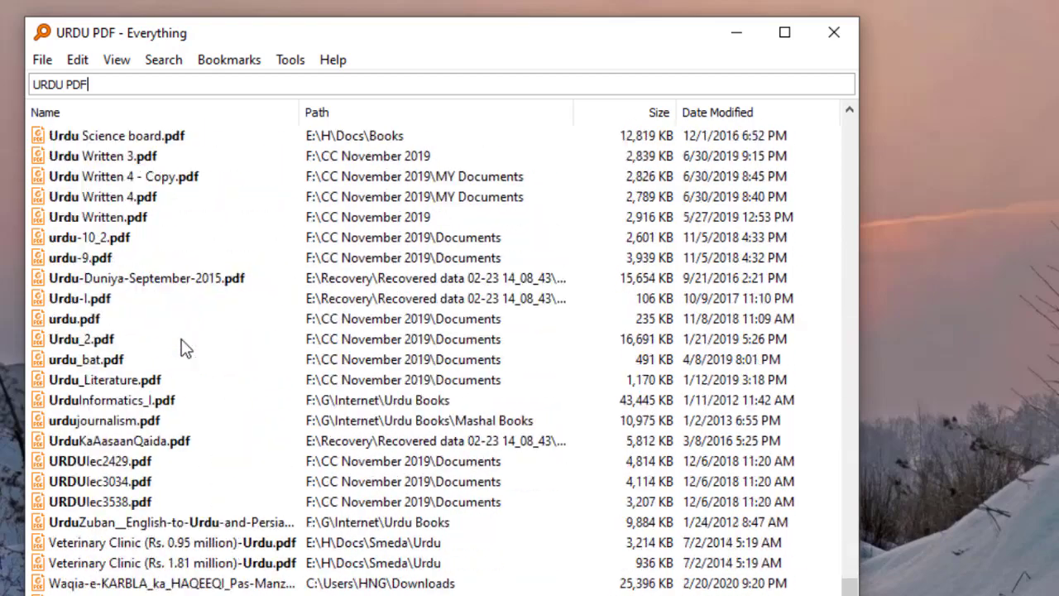
{"action": "scroll", "coordinate": [183, 348], "scroll_direction": "up", "scroll_amount": 20}
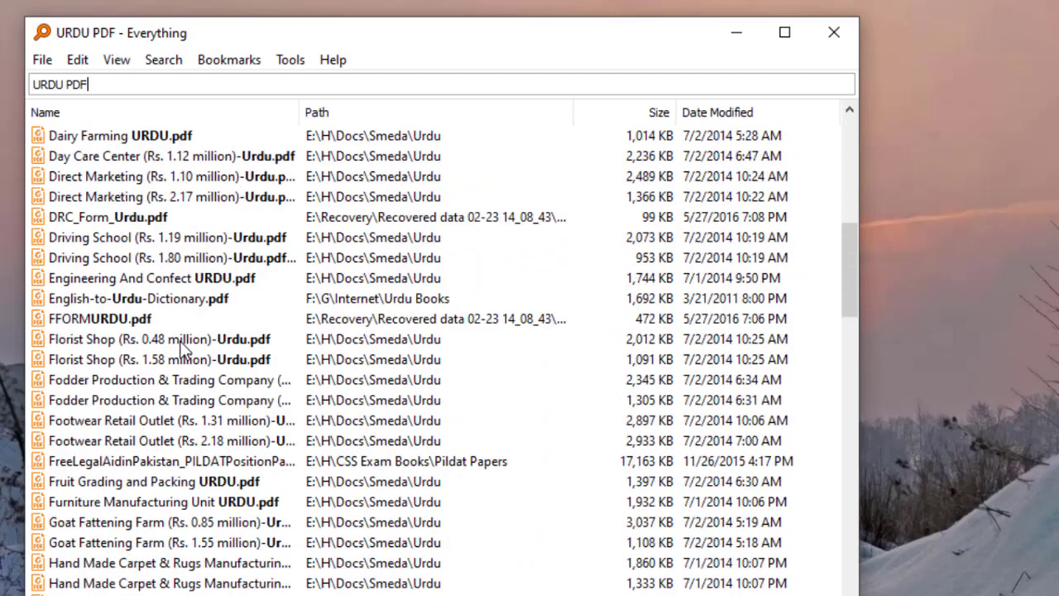
{"action": "scroll", "coordinate": [182, 347], "scroll_direction": "up", "scroll_amount": 8}
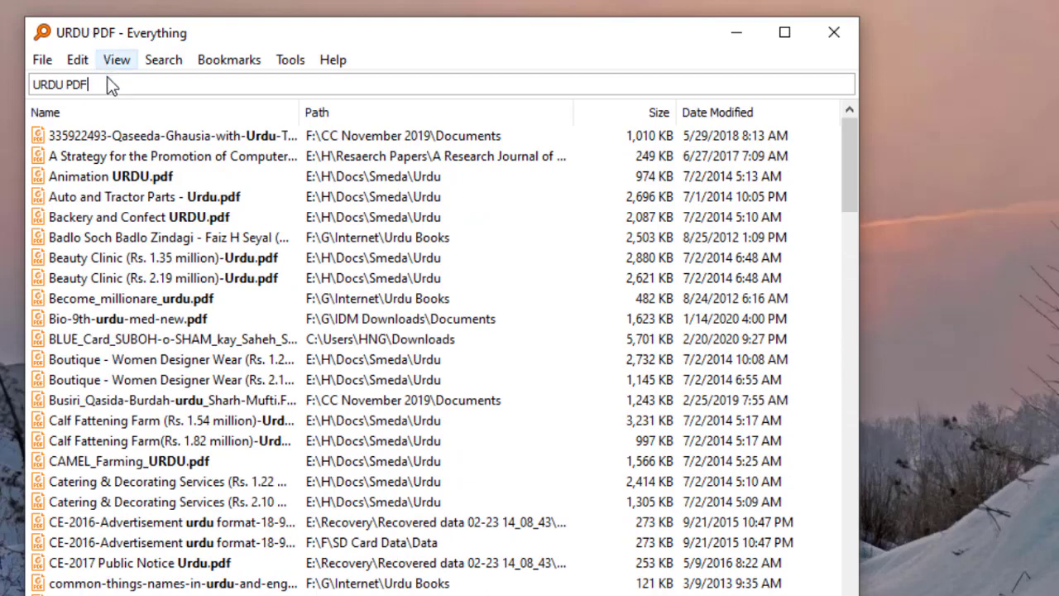
Clear the search text, search for "ADOBE EXE" instead, and look through the matching program files
{"action": "left_click_drag", "start_coordinate": [87, 86], "coordinate": [68, 86]}
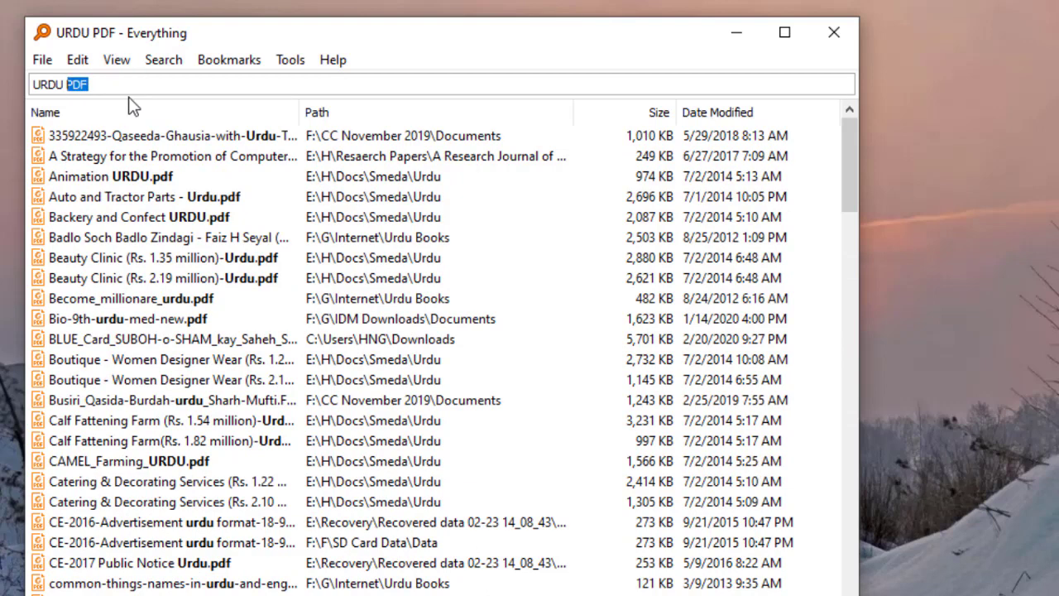
{"action": "key", "text": "BackSpace"}
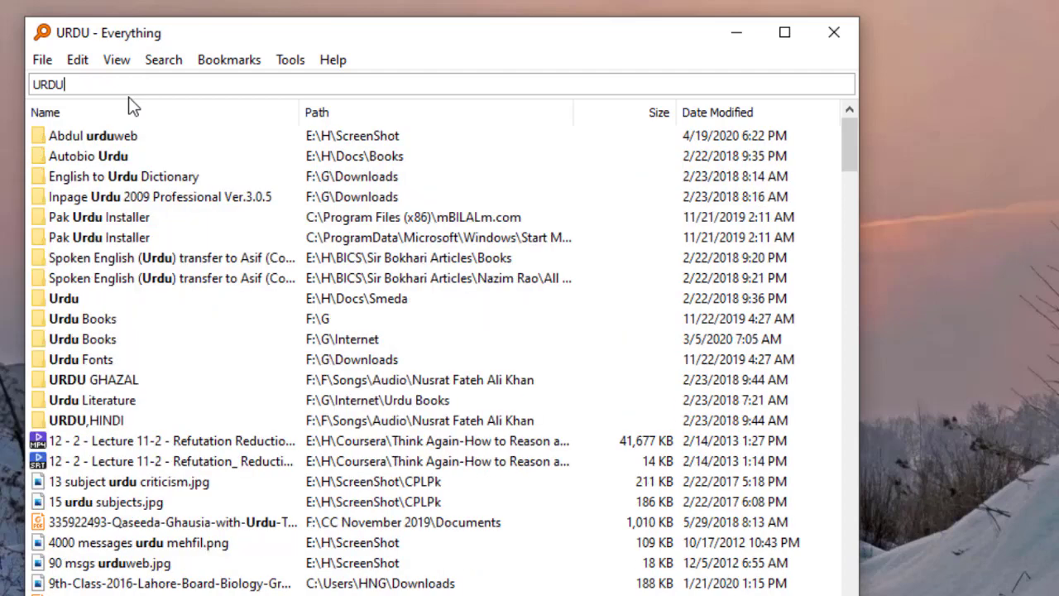
{"action": "key", "text": "BackSpace"}
{"action": "key", "text": "BackSpace"}
{"action": "key", "text": "BackSpace"}
{"action": "key", "text": "BackSpace"}
{"action": "type", "text": "E"}
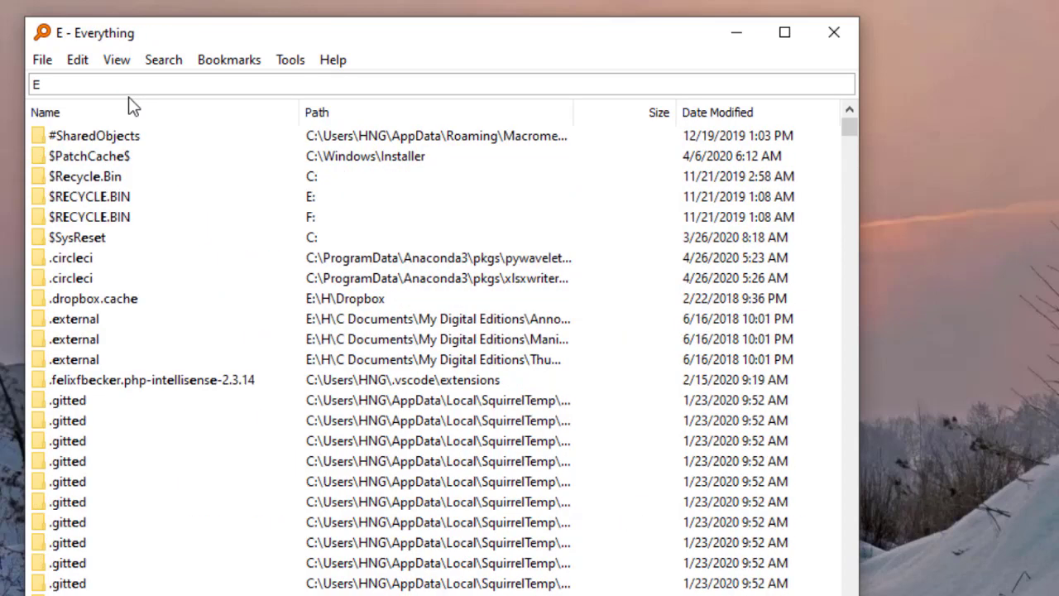
{"action": "type", "text": "XE"}
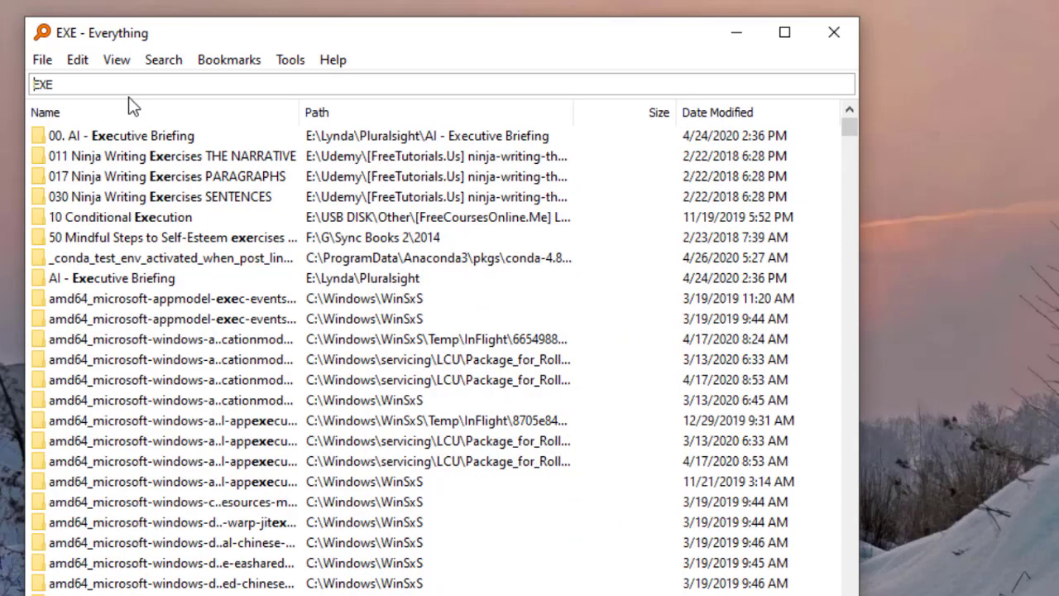
{"action": "type", "text": "ADOBE"}
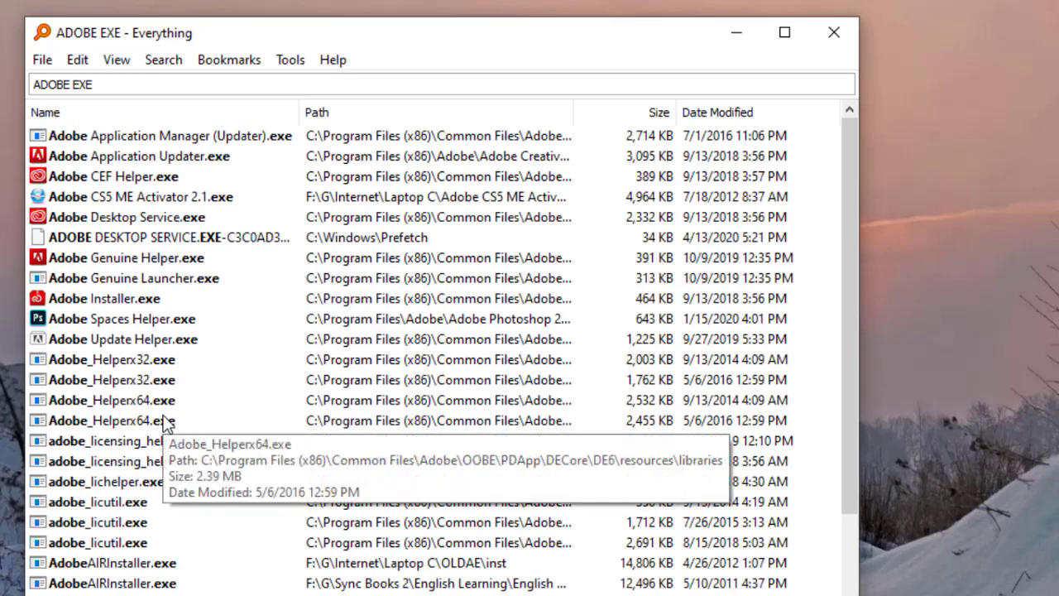
{"action": "scroll", "coordinate": [166, 421], "scroll_direction": "down", "scroll_amount": 4}
{"action": "scroll", "coordinate": [166, 422], "scroll_direction": "up", "scroll_amount": 4}
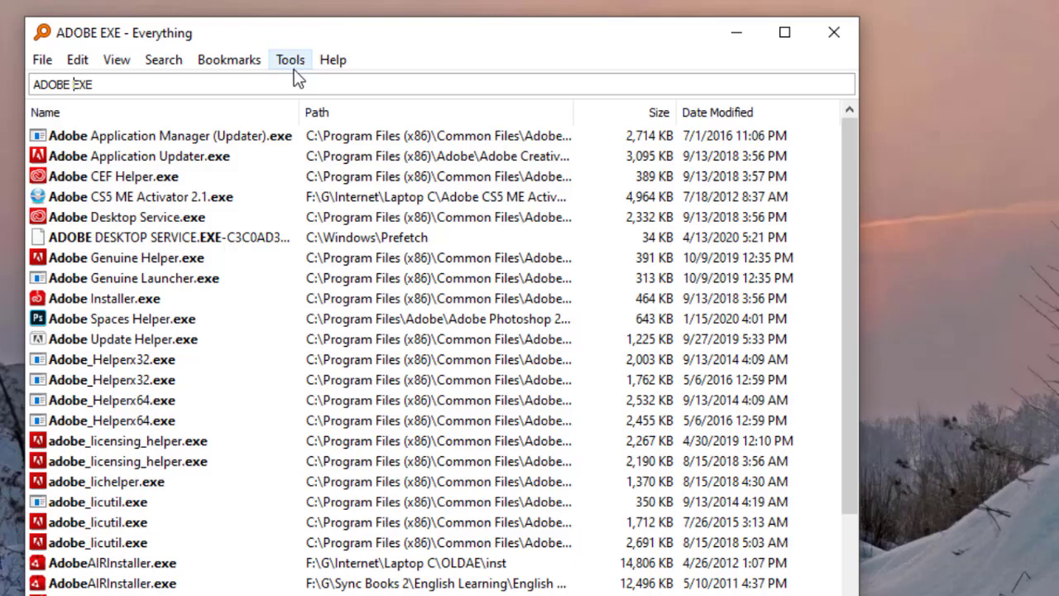
Replace the search text with "NUSRAT MP3" to find only the matching audio files
{"action": "key", "text": "ctrl+a"}
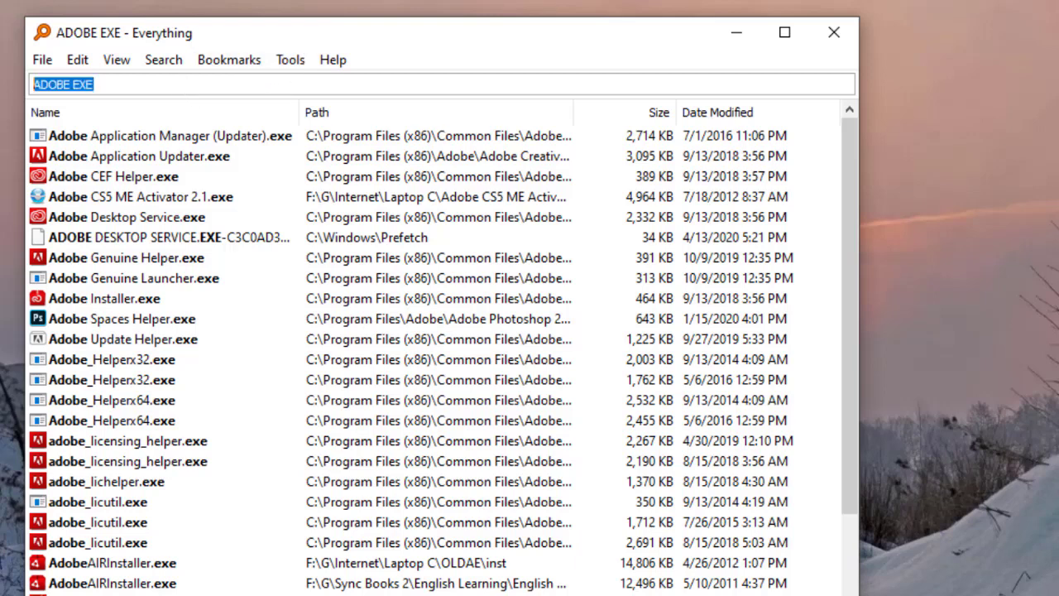
{"action": "type", "text": "NUSRA"}
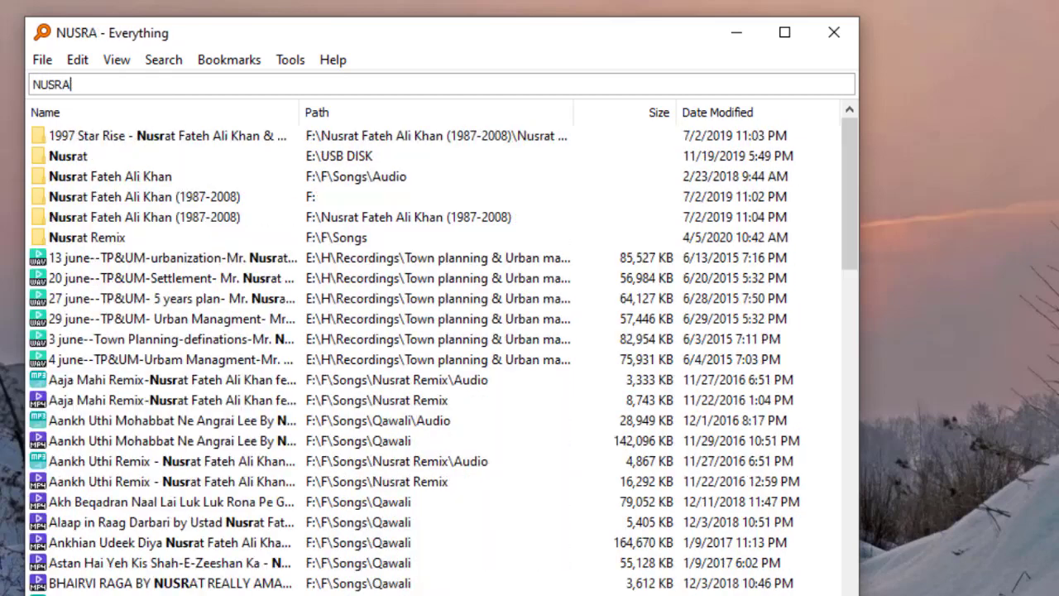
{"action": "type", "text": "T MP3"}
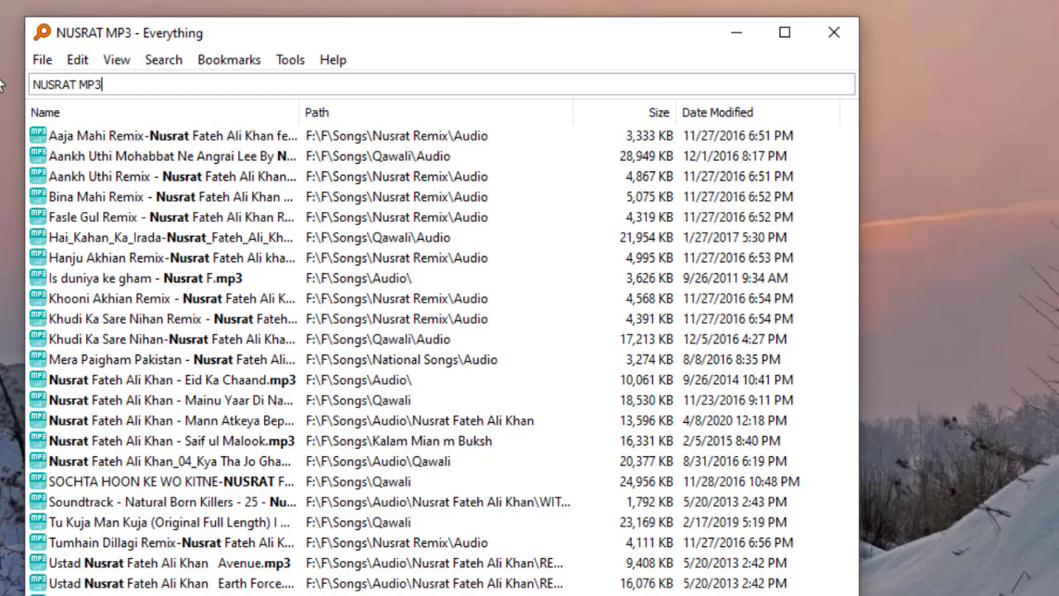
Replace the search text with "POT PLAYER" to find the media player's files and folders
{"action": "left_click_drag", "start_coordinate": [121, 86], "coordinate": [33, 84]}
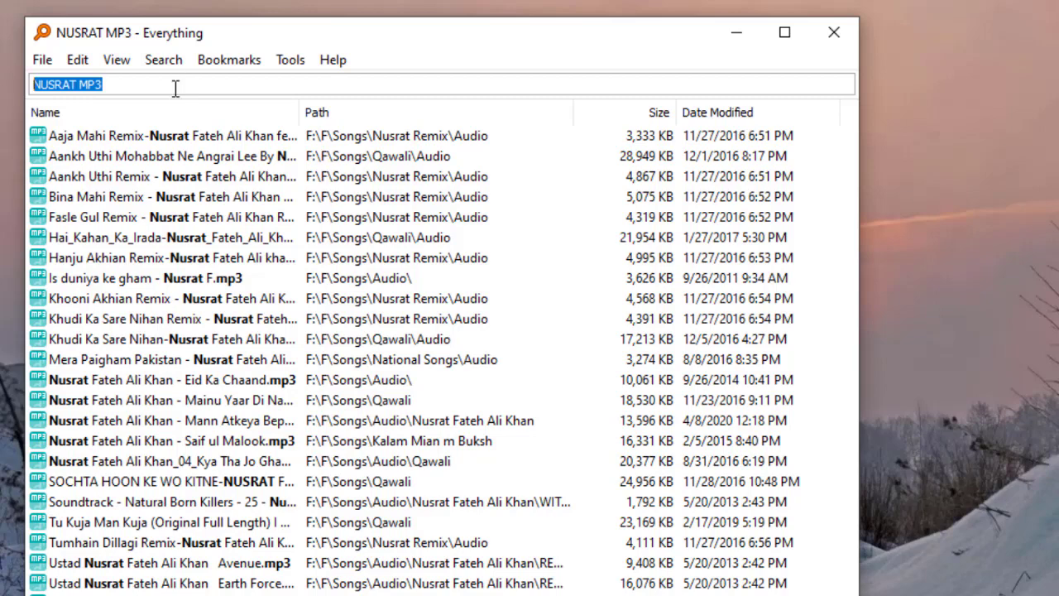
{"action": "type", "text": "POTP"}
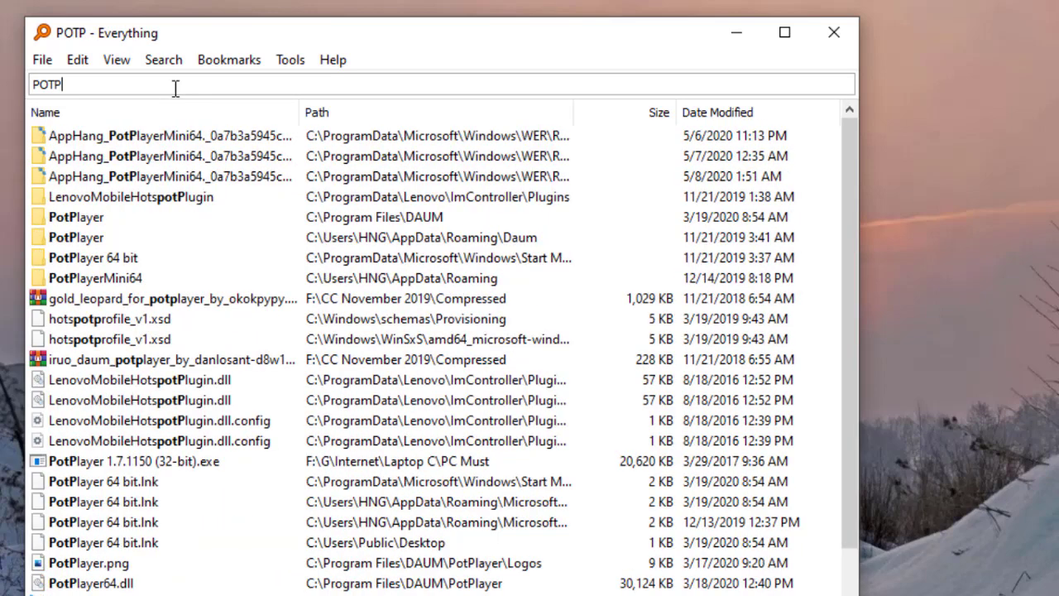
{"action": "key", "text": "BackSpace"}
{"action": "type", "text": "PLA"}
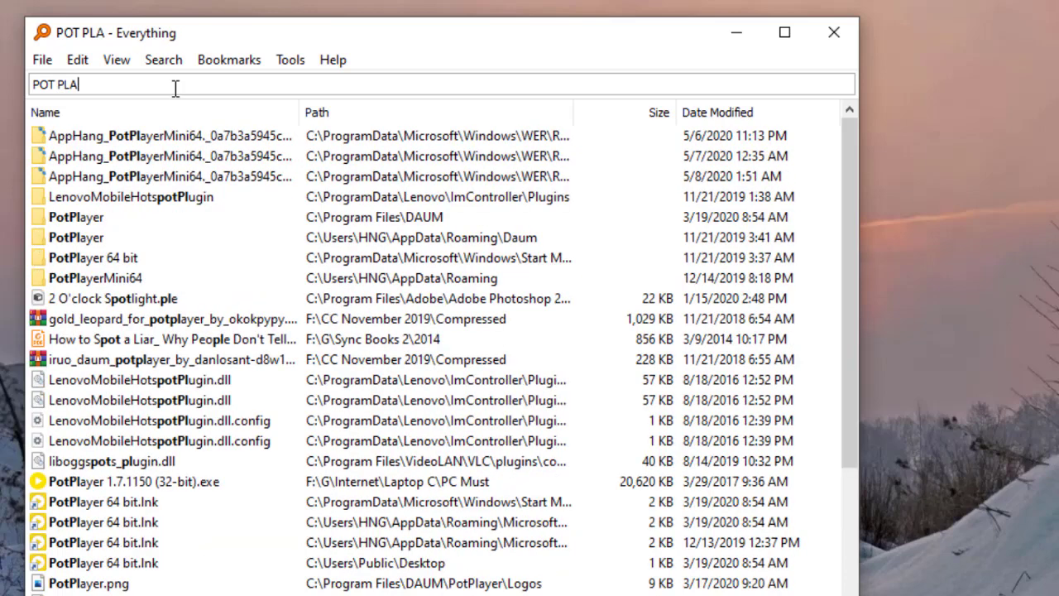
{"action": "type", "text": "YER"}
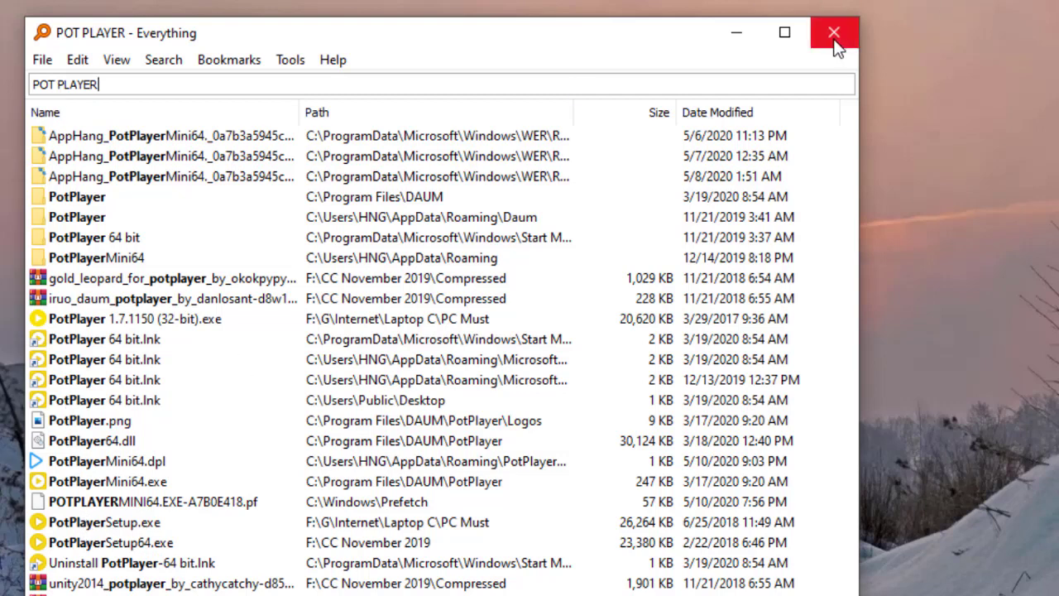
Open the program options and show the Exclude settings for the index
{"action": "left_click", "coordinate": [285, 64]}
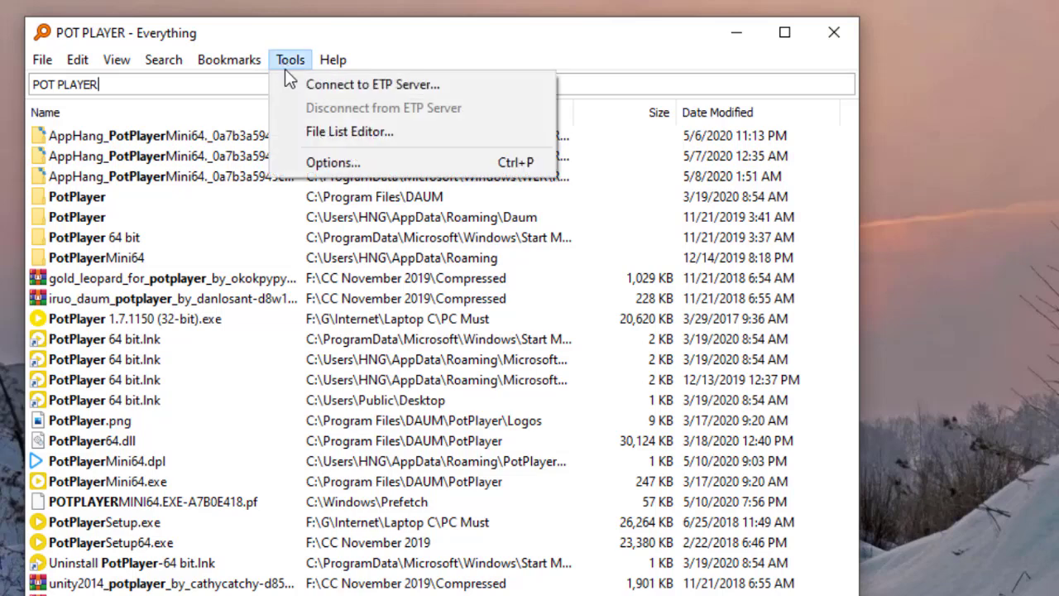
{"action": "left_click", "coordinate": [301, 162]}
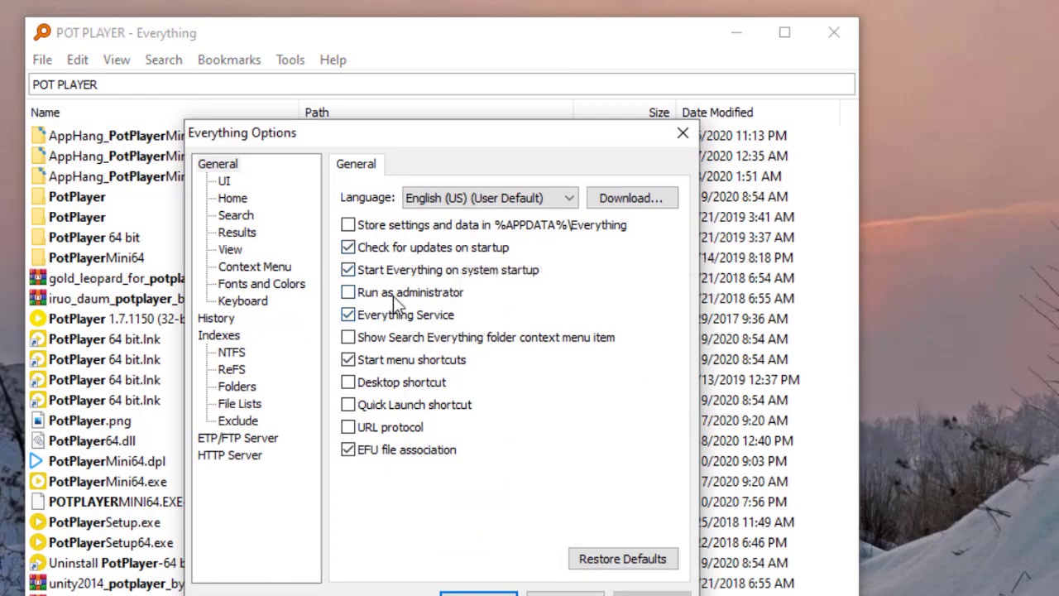
{"action": "mouse_move", "coordinate": [392, 297]}
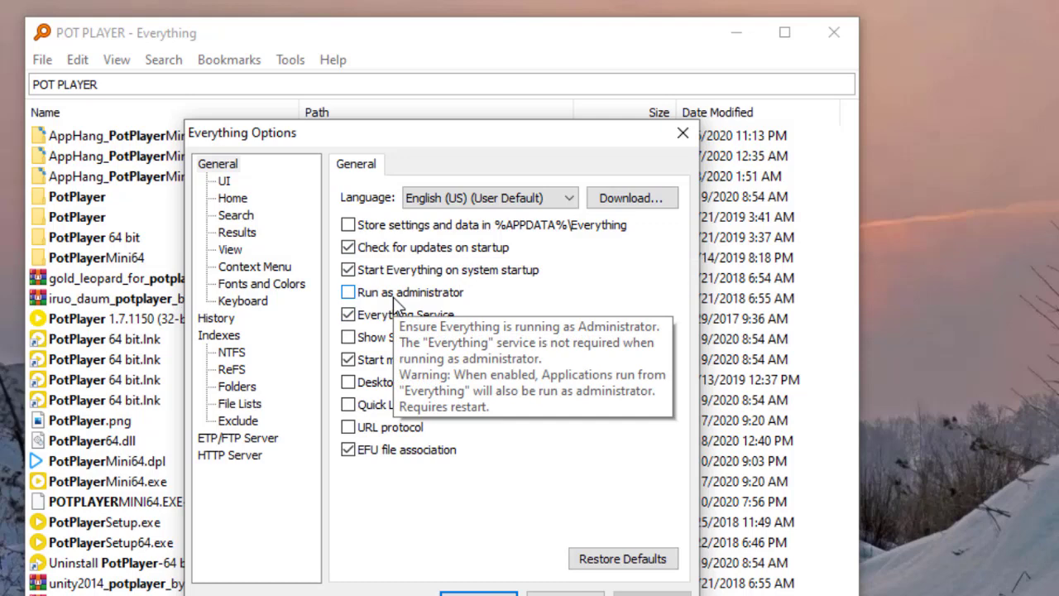
{"action": "left_click", "coordinate": [238, 421]}
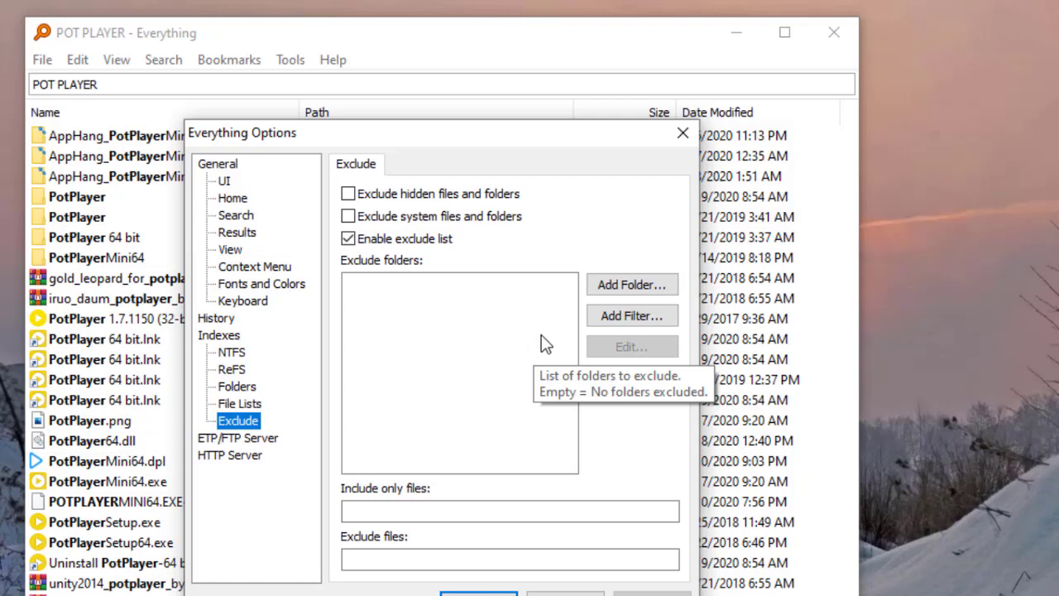
Start adding a folder to the exclude list and expand Local Disk (F:) to browse its folders
{"action": "left_click", "coordinate": [632, 284]}
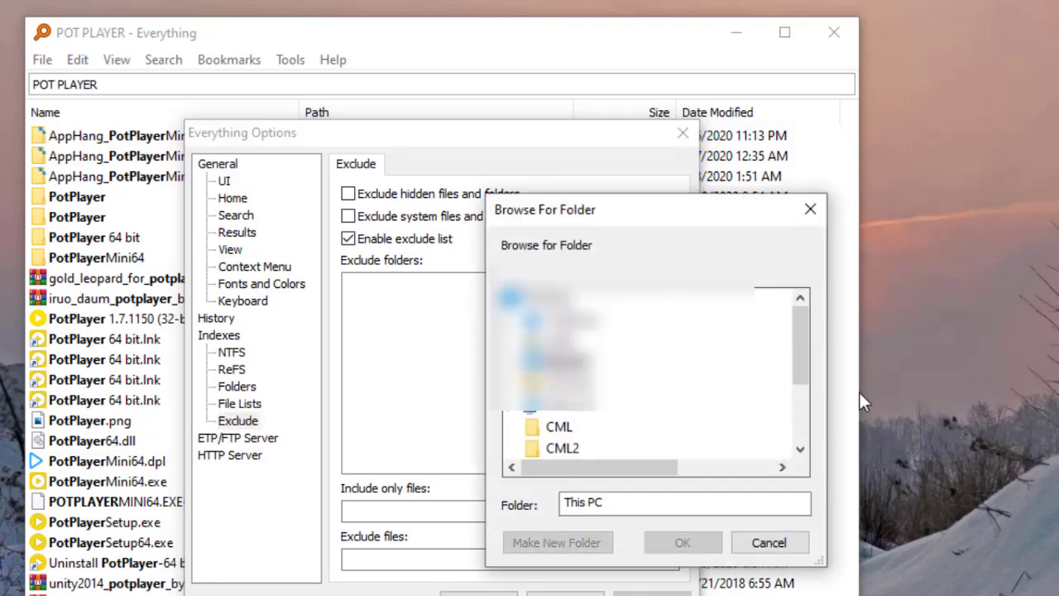
{"action": "left_click_drag", "start_coordinate": [804, 372], "coordinate": [799, 425]}
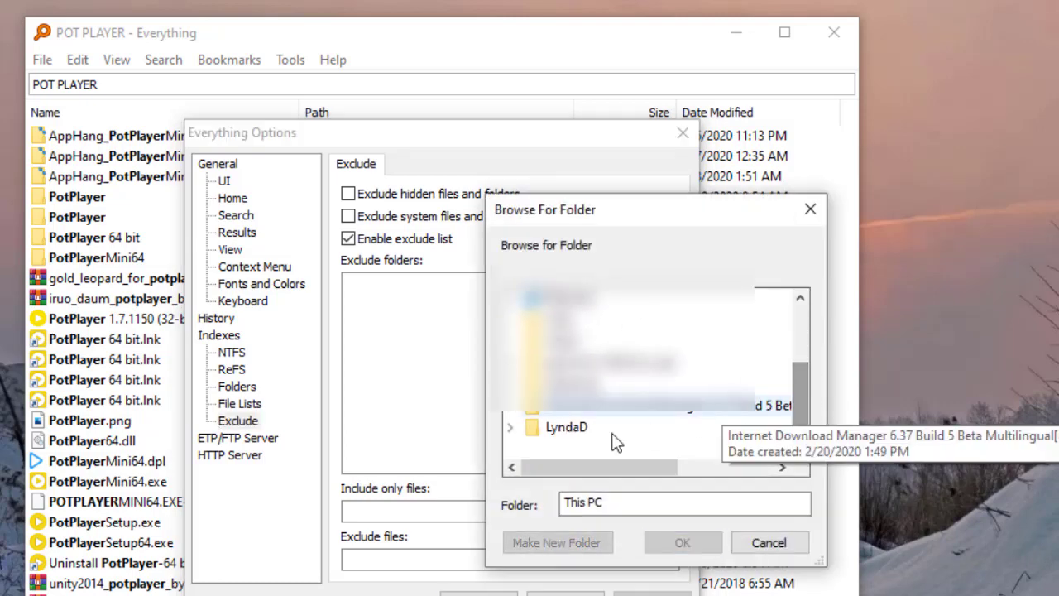
{"action": "scroll", "coordinate": [608, 438], "scroll_direction": "up", "scroll_amount": 5}
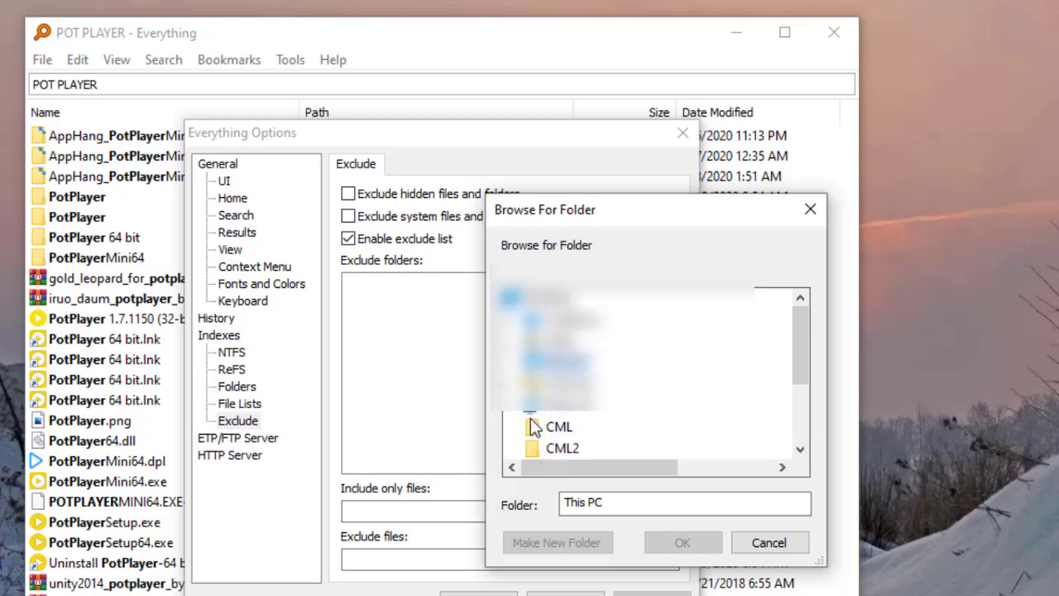
{"action": "scroll", "coordinate": [534, 432], "scroll_direction": "down", "scroll_amount": 5}
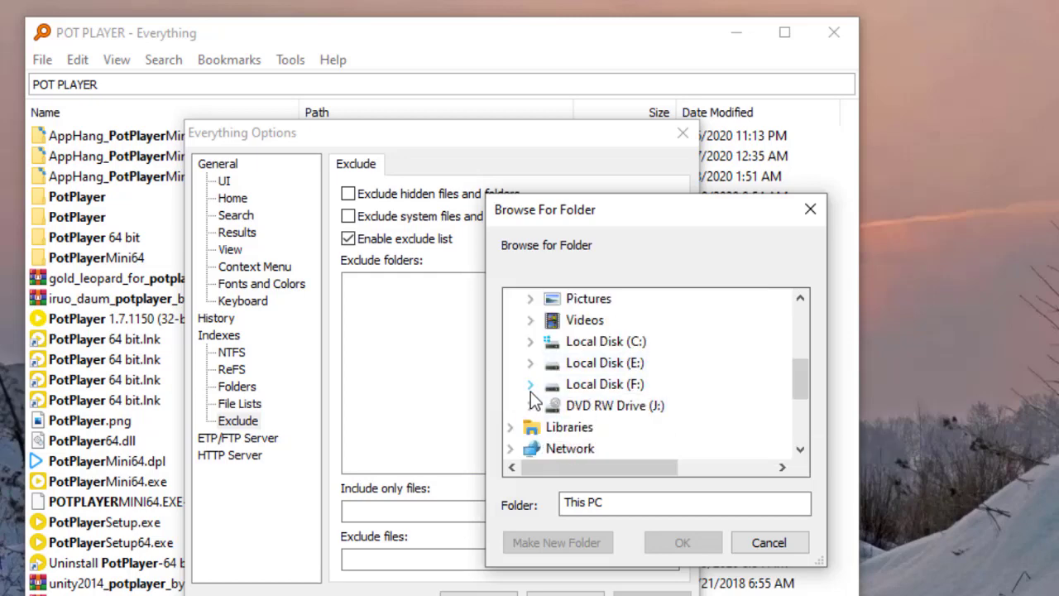
{"action": "left_click", "coordinate": [552, 383]}
{"action": "scroll", "coordinate": [556, 372], "scroll_direction": "down", "scroll_amount": 4}
{"action": "scroll", "coordinate": [556, 372], "scroll_direction": "down", "scroll_amount": 2}
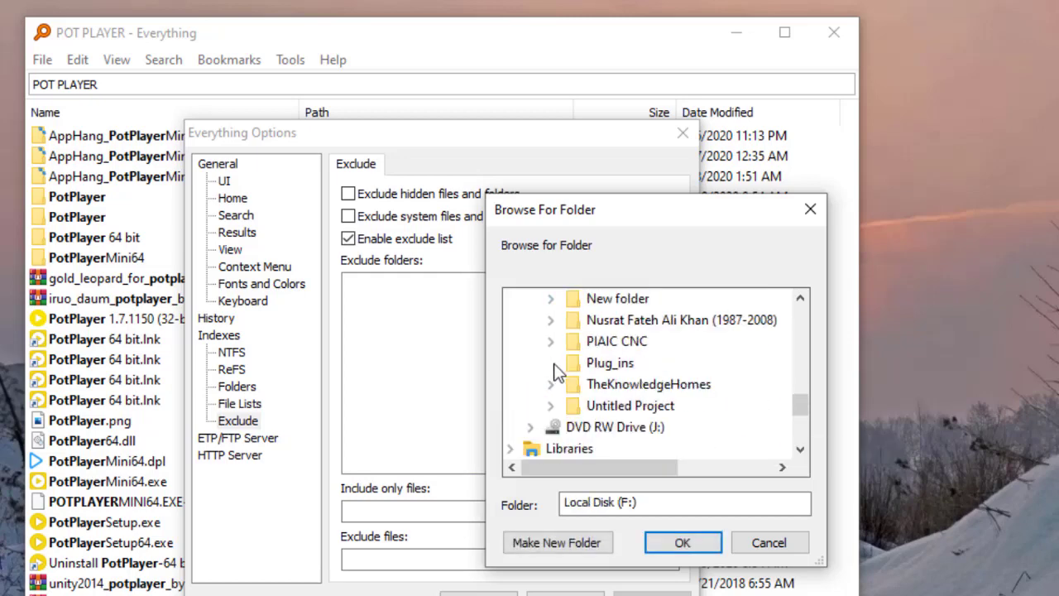
{"action": "scroll", "coordinate": [556, 372], "scroll_direction": "up", "scroll_amount": 5}
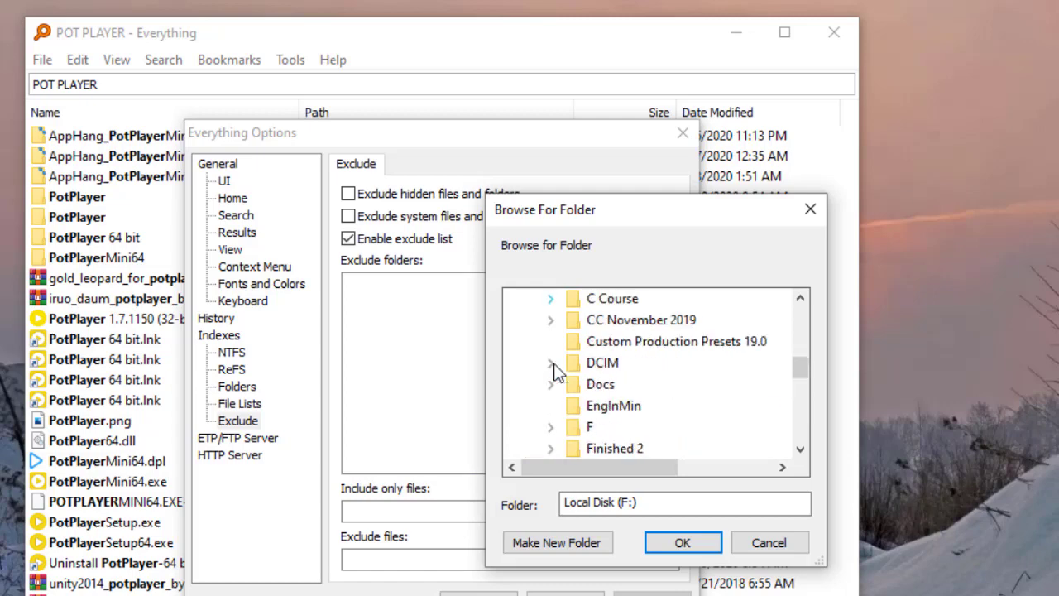
Choose the Songs folder inside folder F as the excluded folder and save the options
{"action": "left_click", "coordinate": [546, 426]}
{"action": "scroll", "coordinate": [548, 421], "scroll_direction": "down", "scroll_amount": 3}
{"action": "scroll", "coordinate": [631, 425], "scroll_direction": "up", "scroll_amount": 2}
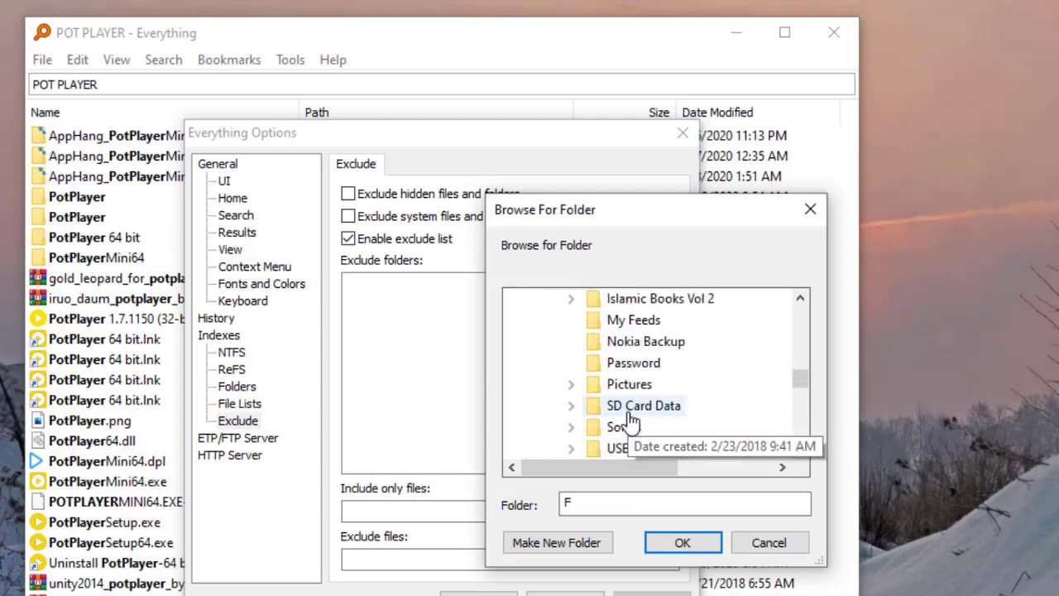
{"action": "left_click", "coordinate": [623, 427]}
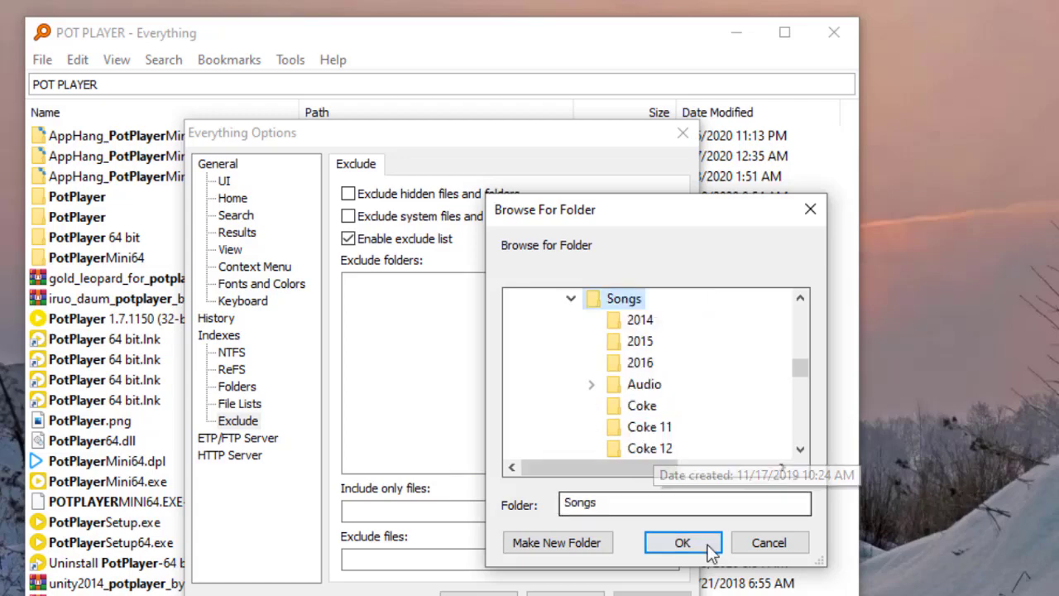
{"action": "left_click", "coordinate": [681, 542]}
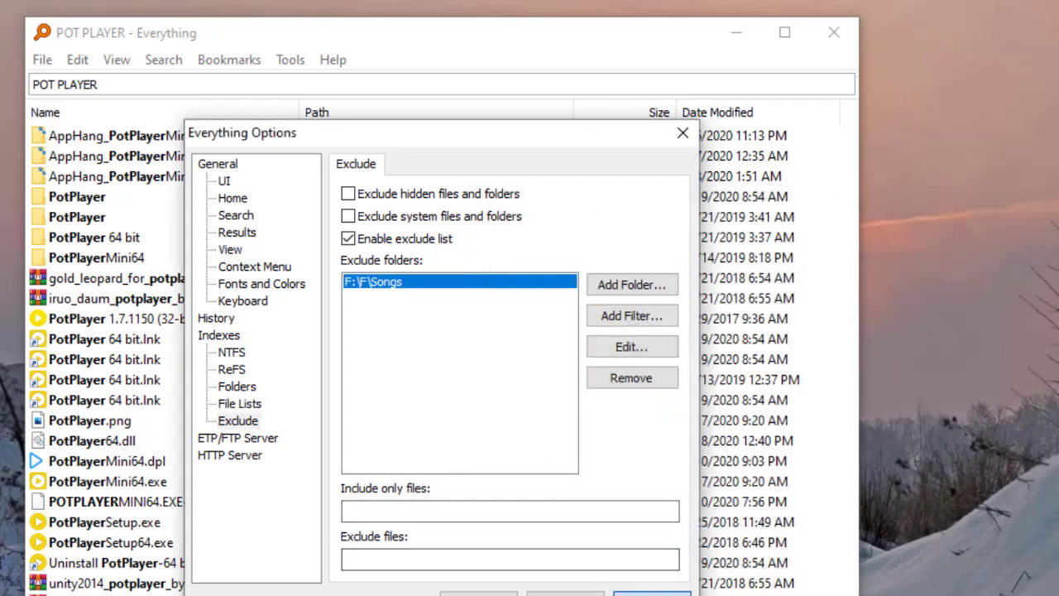
{"action": "left_click", "coordinate": [478, 593]}
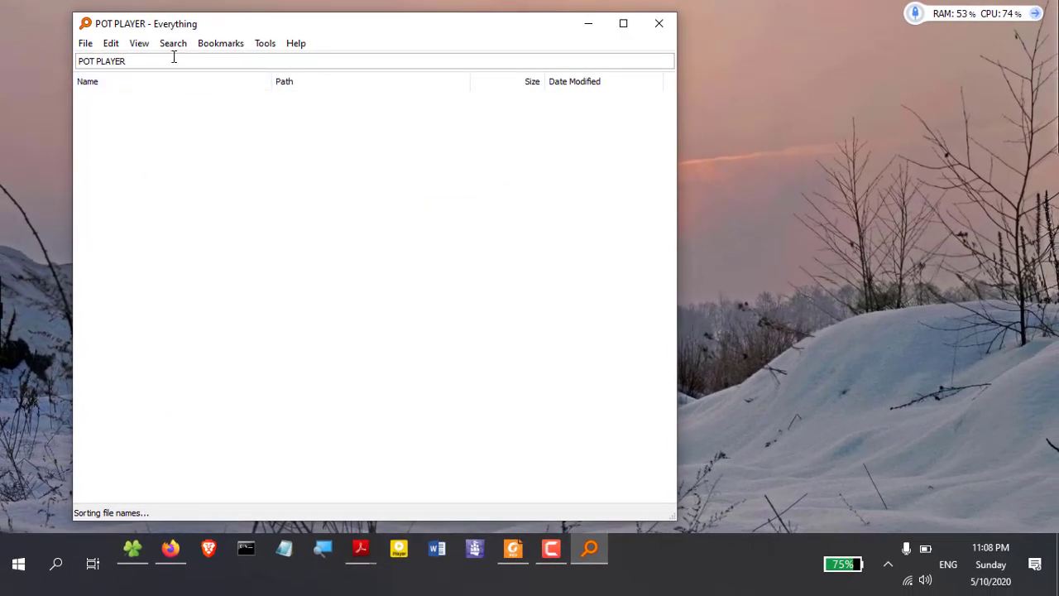
Replace the search text with "NUSRAT" and look through the results that come from folders other than the excluded one
{"action": "left_click_drag", "start_coordinate": [147, 59], "coordinate": [3, 72]}
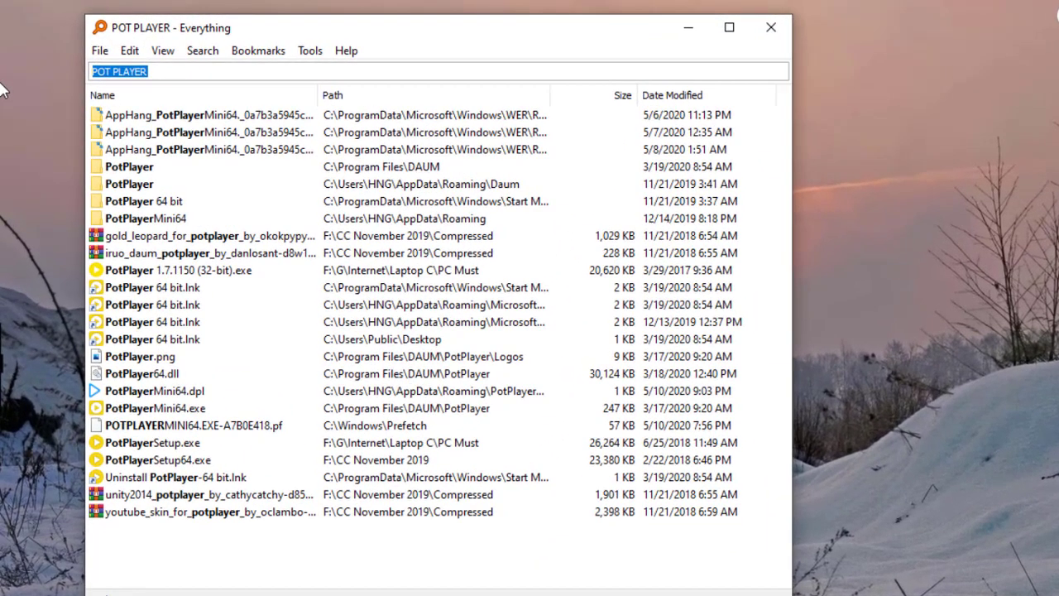
{"action": "type", "text": "NUSRAT"}
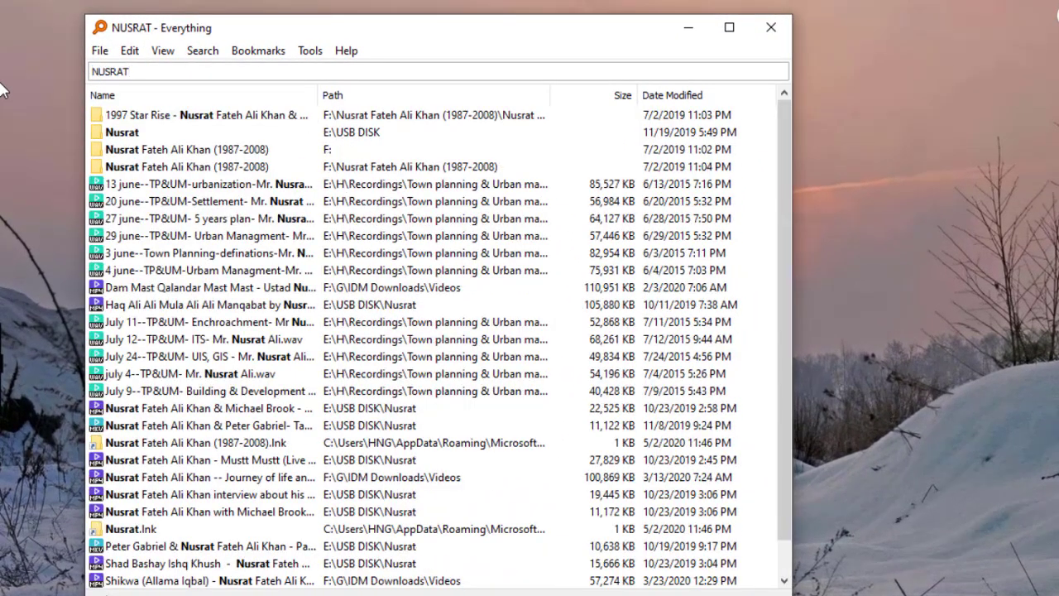
{"action": "scroll", "coordinate": [411, 506], "scroll_direction": "down", "scroll_amount": 1}
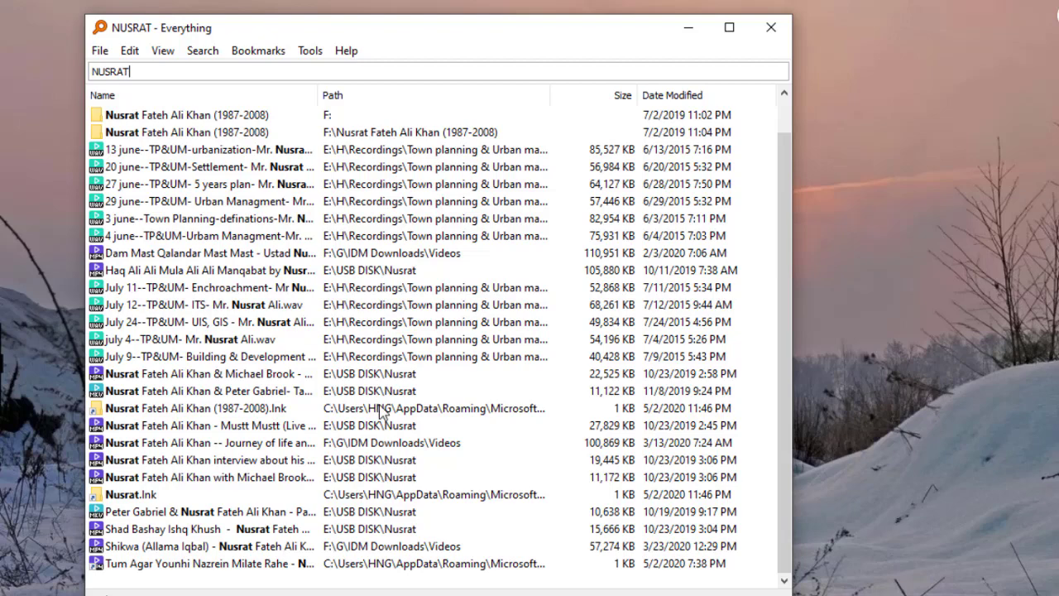
{"action": "scroll", "coordinate": [380, 407], "scroll_direction": "up", "scroll_amount": 1}
{"action": "scroll", "coordinate": [381, 407], "scroll_direction": "down", "scroll_amount": 1}
{"action": "scroll", "coordinate": [380, 410], "scroll_direction": "up", "scroll_amount": 1}
{"action": "scroll", "coordinate": [380, 411], "scroll_direction": "down", "scroll_amount": 1}
{"action": "scroll", "coordinate": [380, 411], "scroll_direction": "up", "scroll_amount": 1}
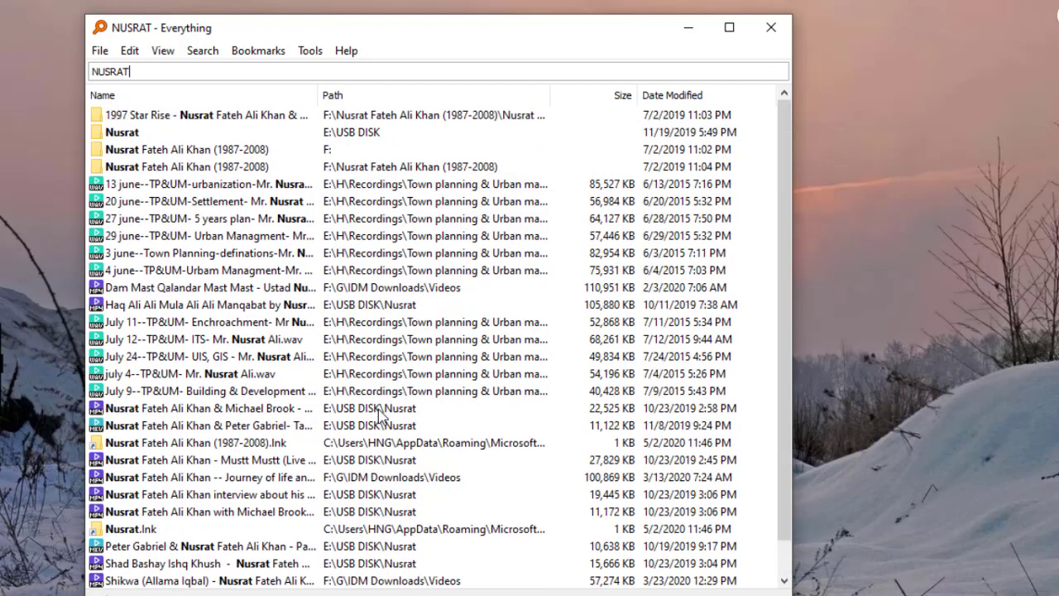
Remove F:\F\Songs from the exclude list, save the options, and look through the "NUSRAT" results again
{"action": "left_click", "coordinate": [310, 51]}
{"action": "left_click", "coordinate": [331, 138]}
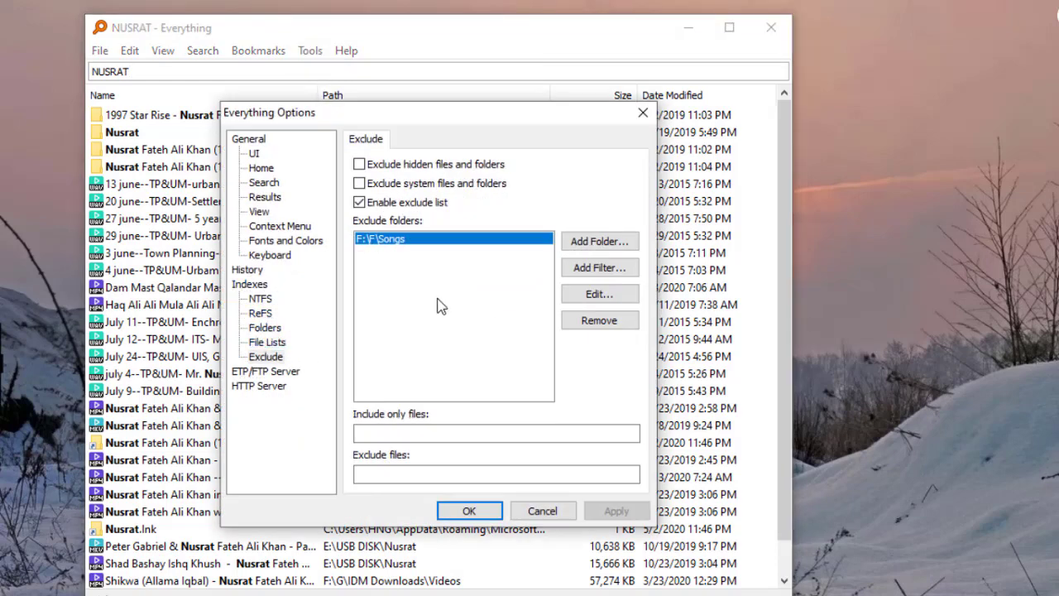
{"action": "left_click", "coordinate": [602, 323]}
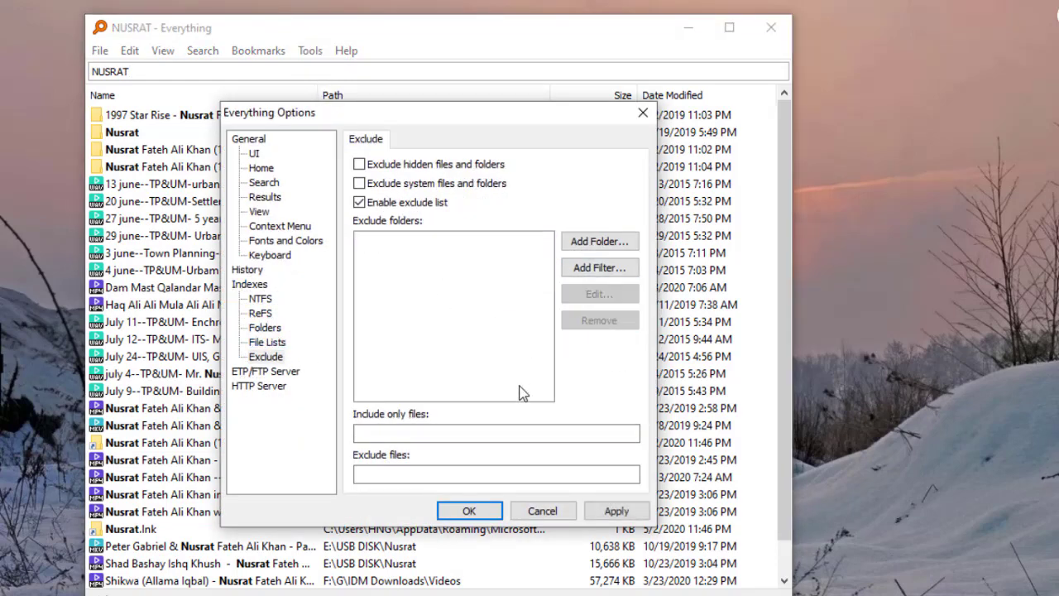
{"action": "left_click", "coordinate": [469, 511]}
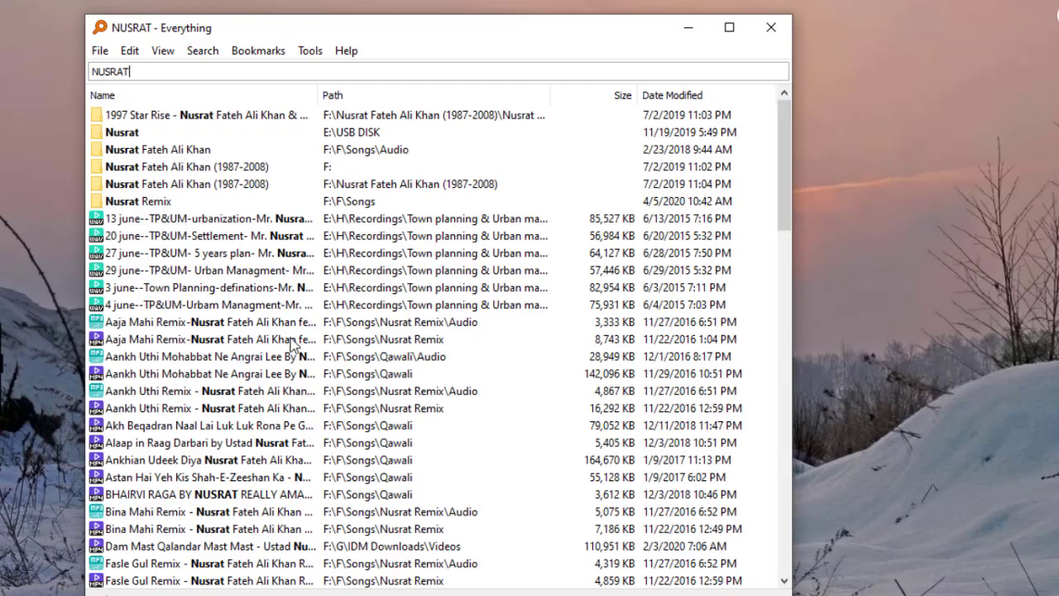
{"action": "scroll", "coordinate": [324, 395], "scroll_direction": "down", "scroll_amount": 1}
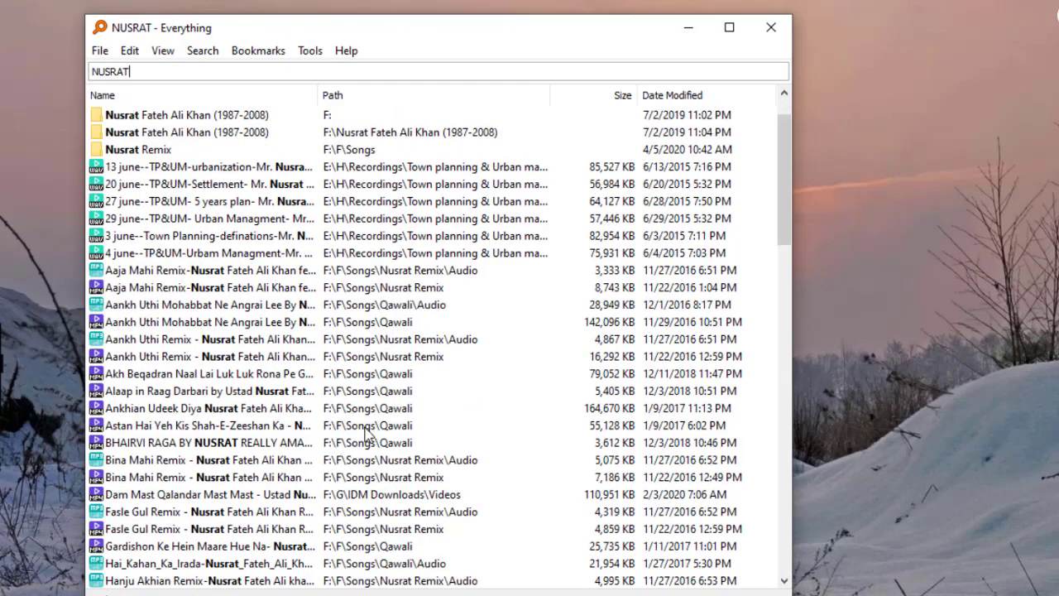
{"action": "scroll", "coordinate": [362, 430], "scroll_direction": "down", "scroll_amount": 15}
{"action": "scroll", "coordinate": [358, 436], "scroll_direction": "down", "scroll_amount": 6}
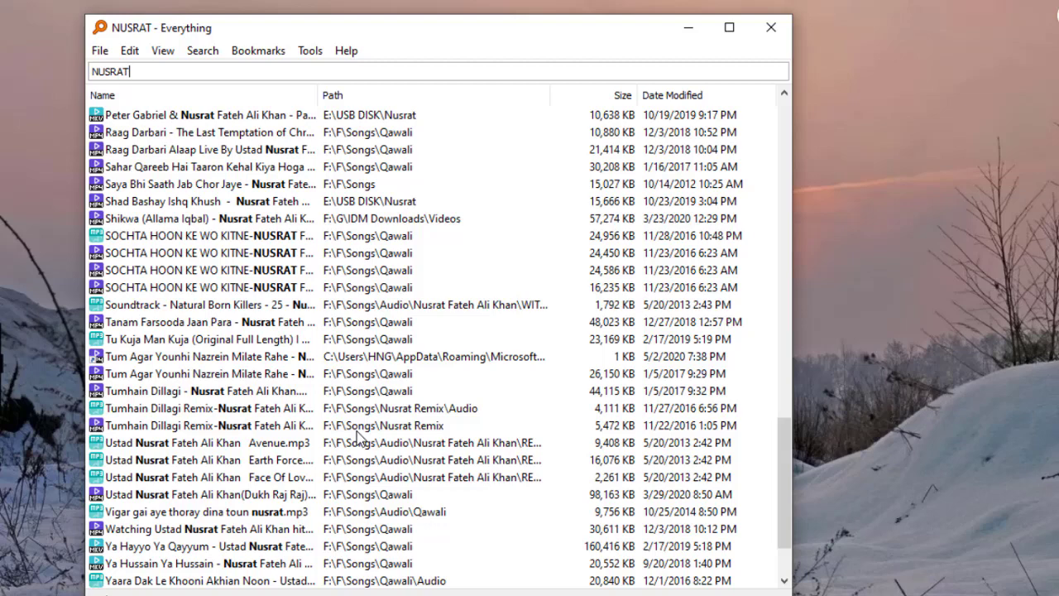
{"action": "scroll", "coordinate": [347, 446], "scroll_direction": "up", "scroll_amount": 15}
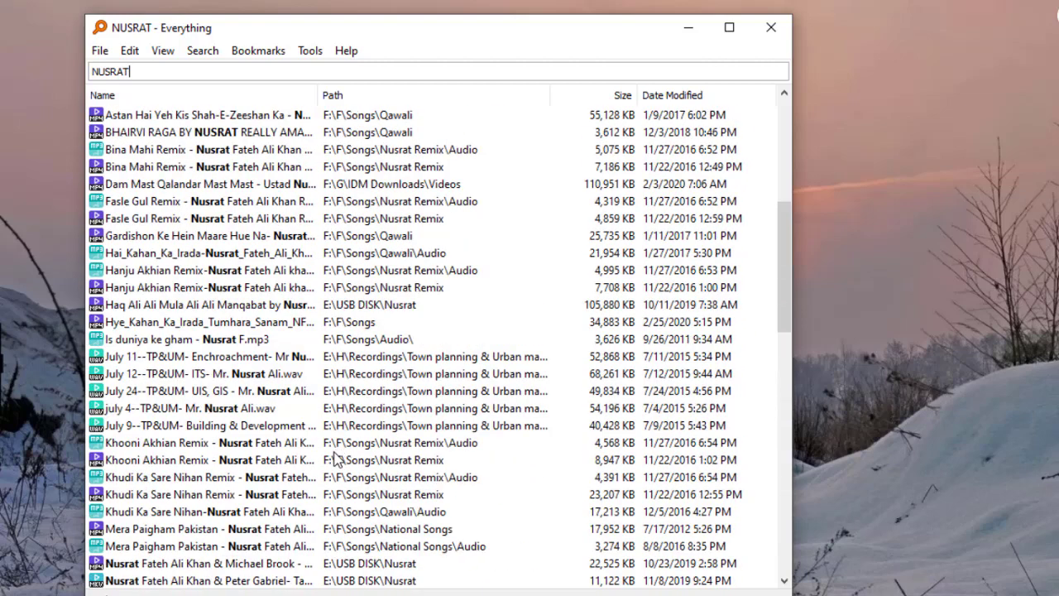